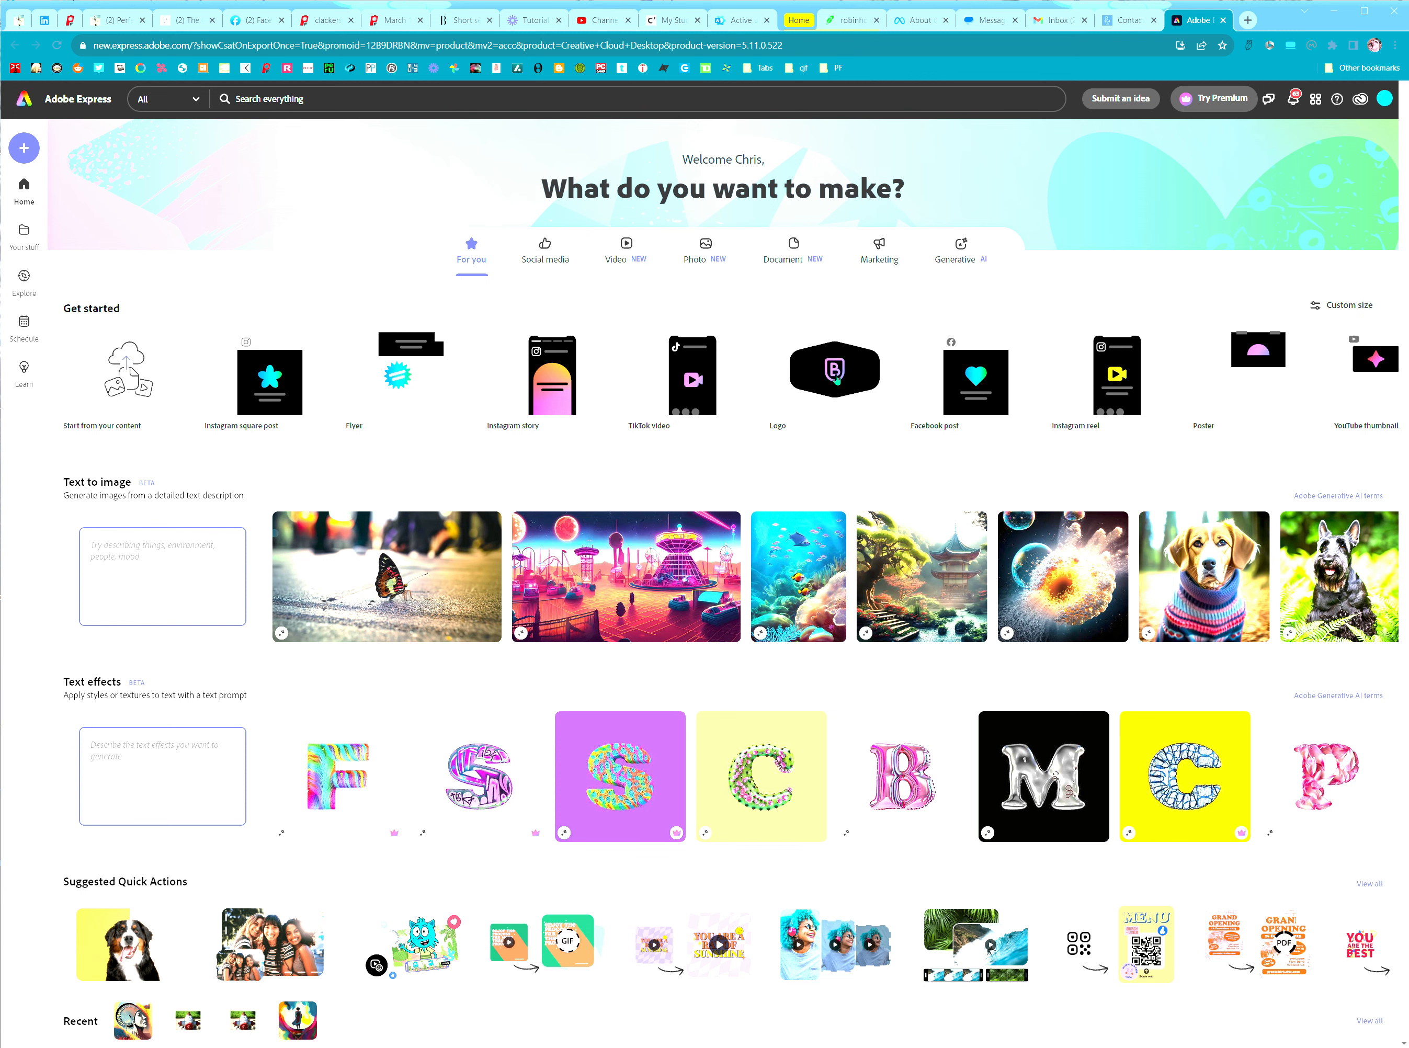
# Step: Start a new logo design from the orange template with distressed lettering on two black torn strips
pyautogui.click(836, 378)
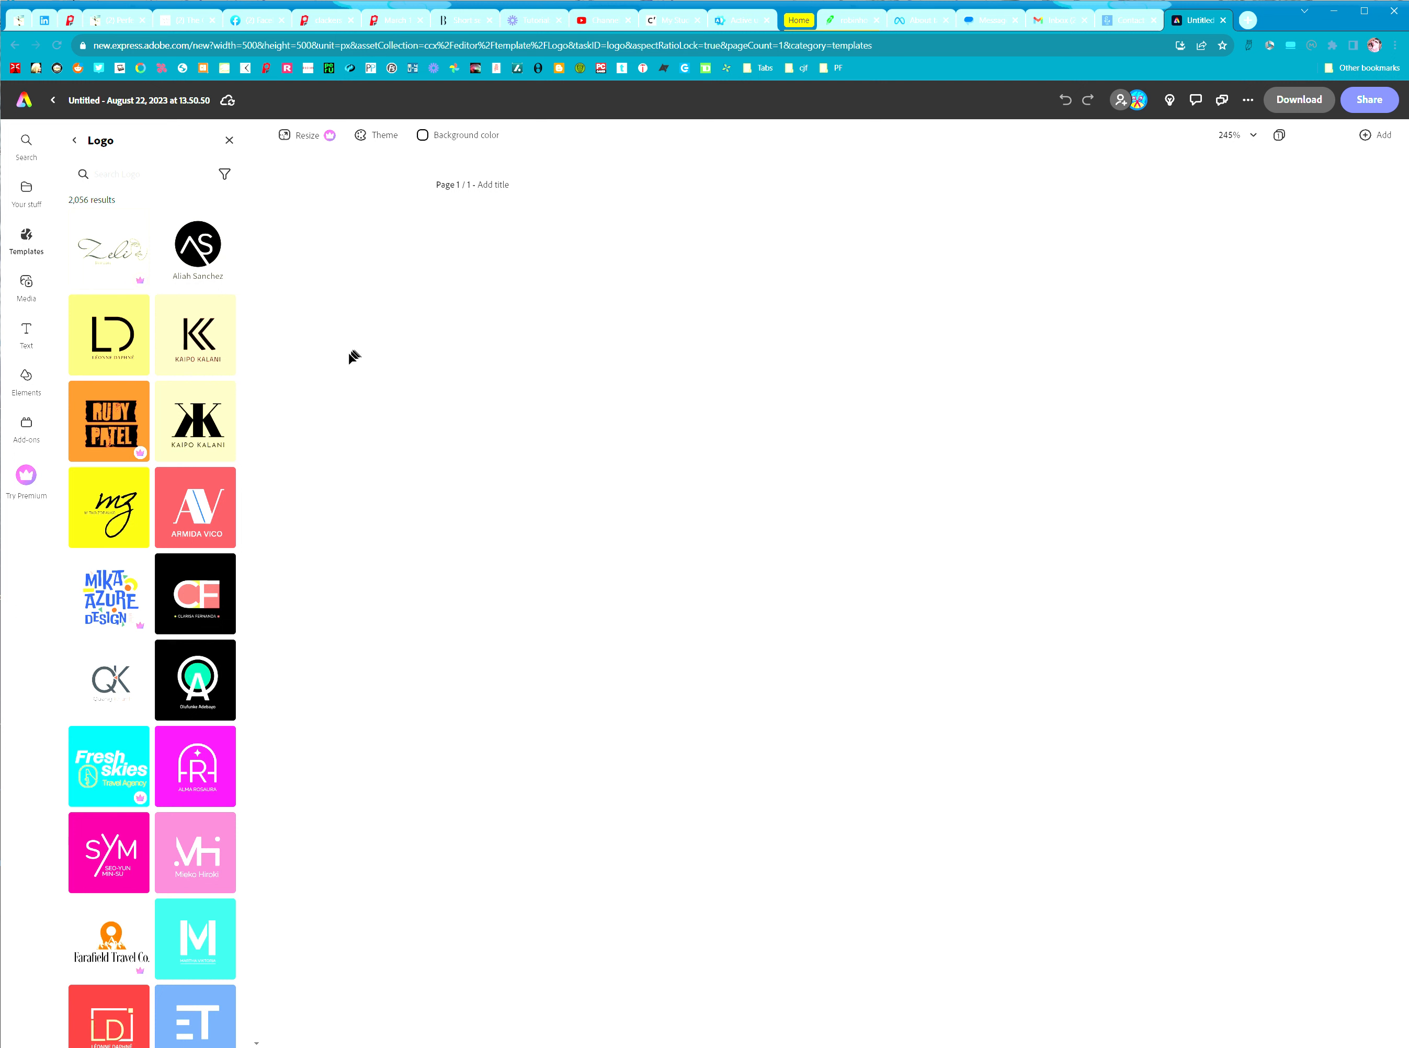
pyautogui.click(117, 425)
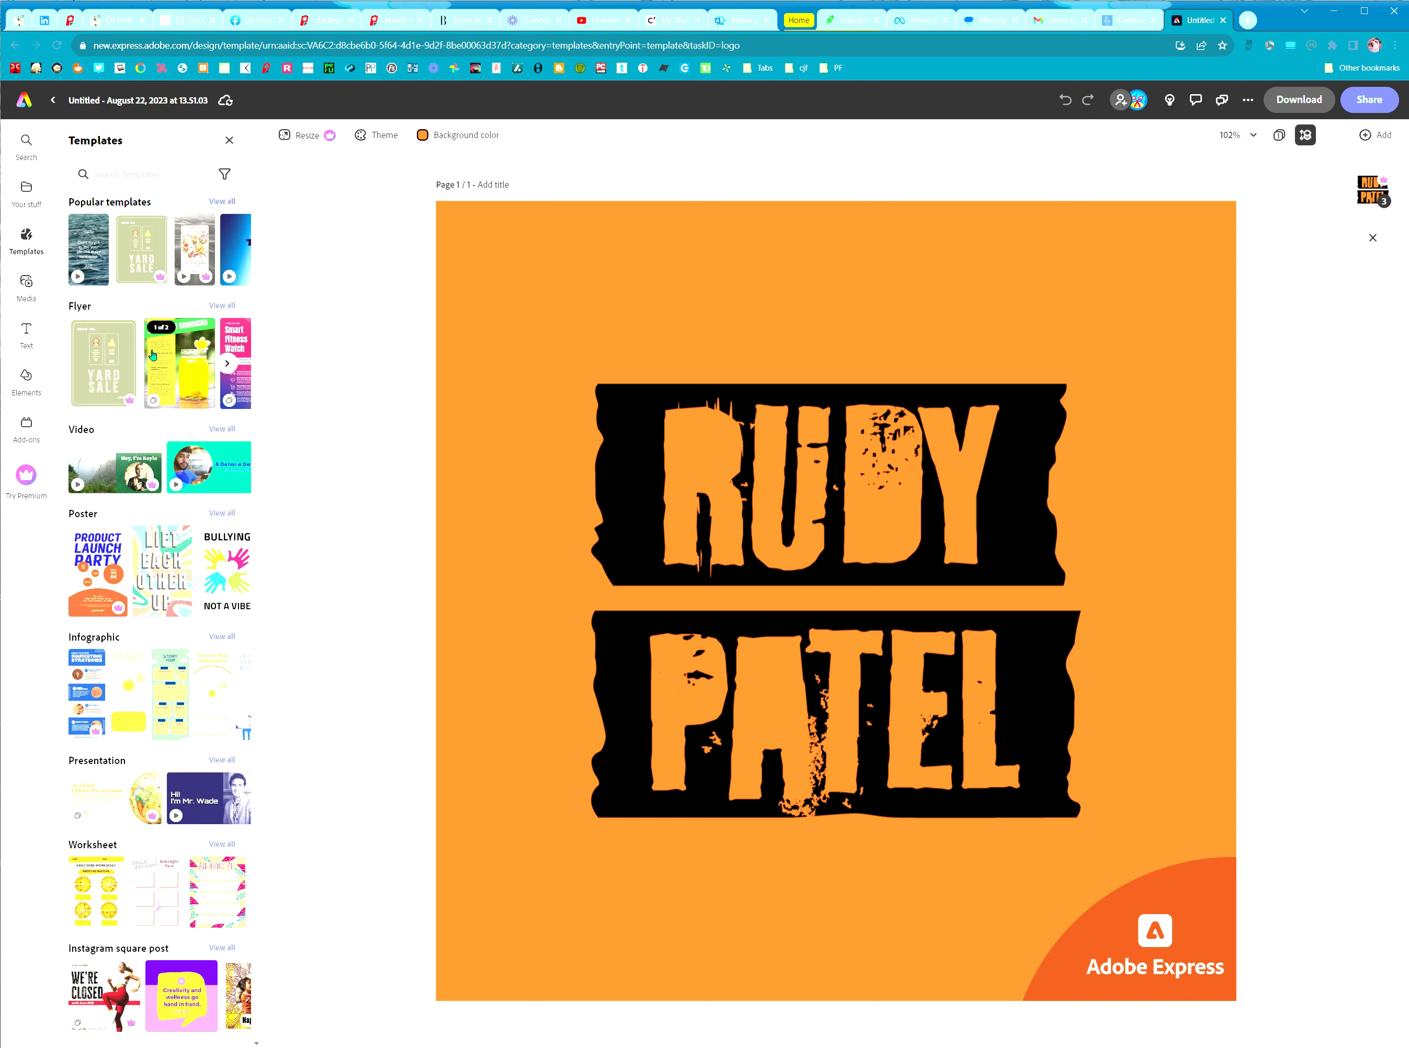
# Step: Browse the template categories and open the full collection of Logo templates
pyautogui.scroll(-10, 153, 354)
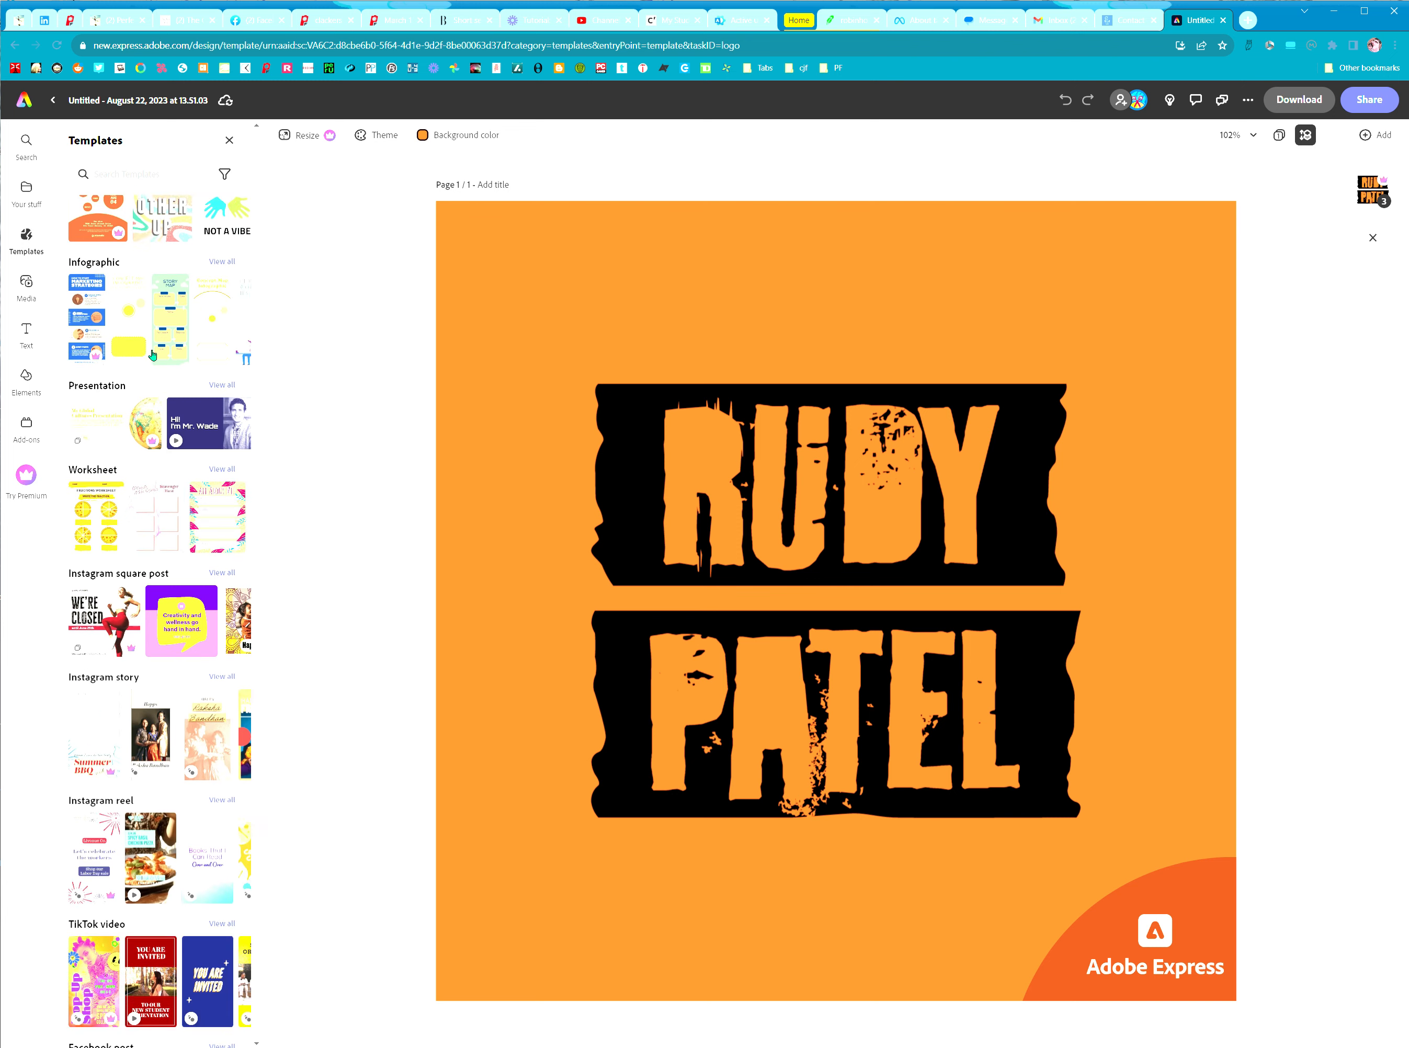
pyautogui.scroll(-3, 152, 354)
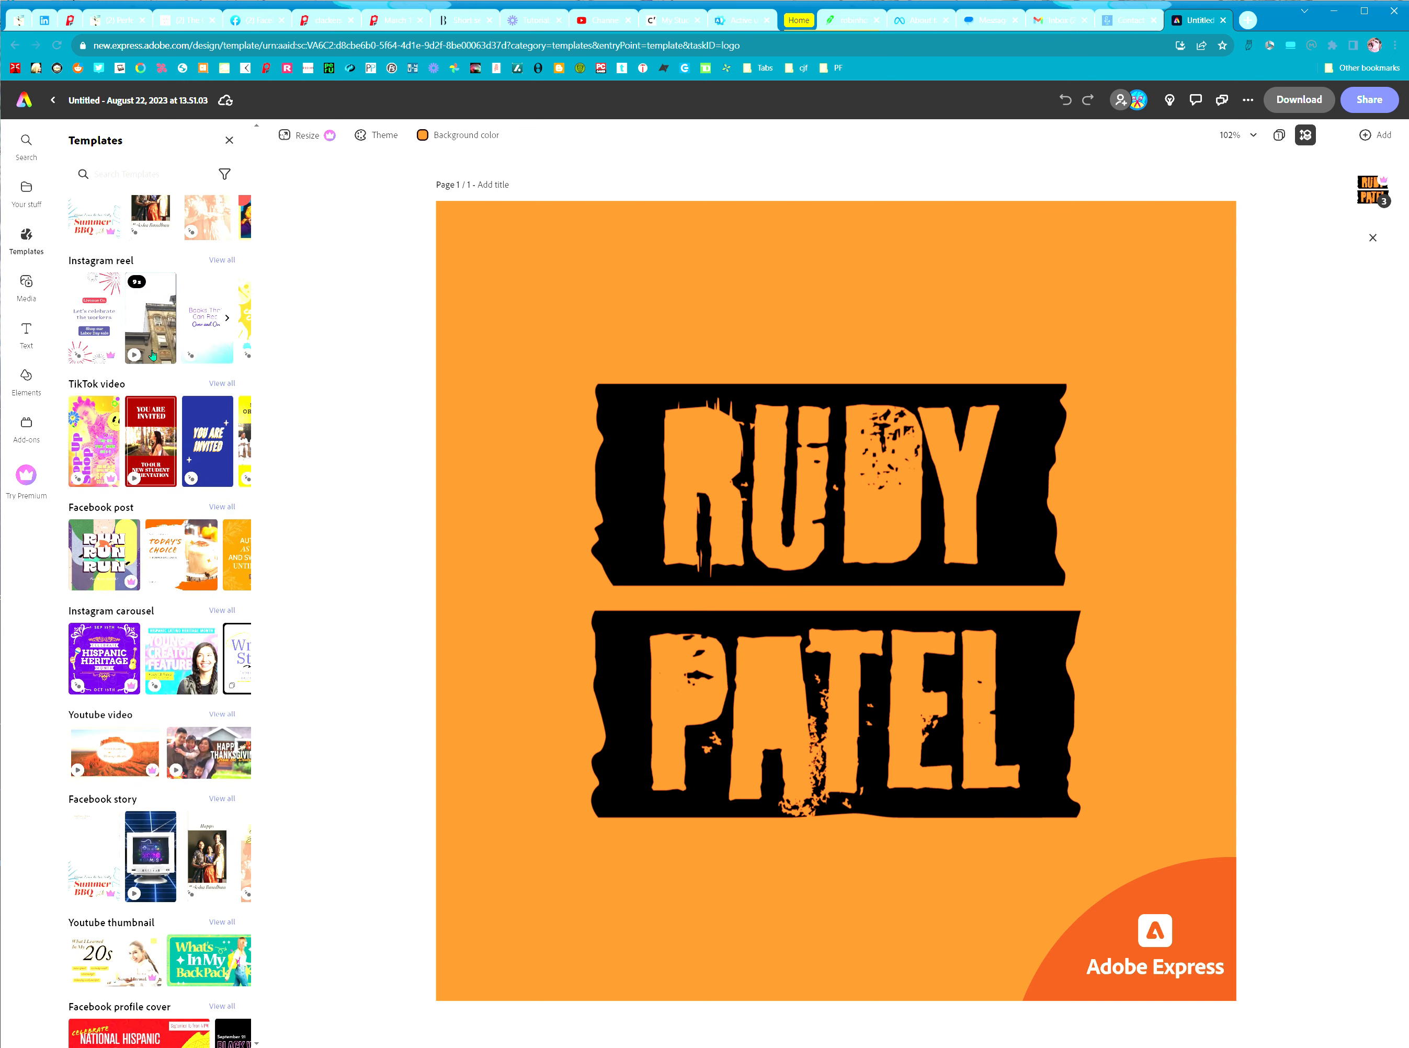
pyautogui.scroll(-3, 152, 354)
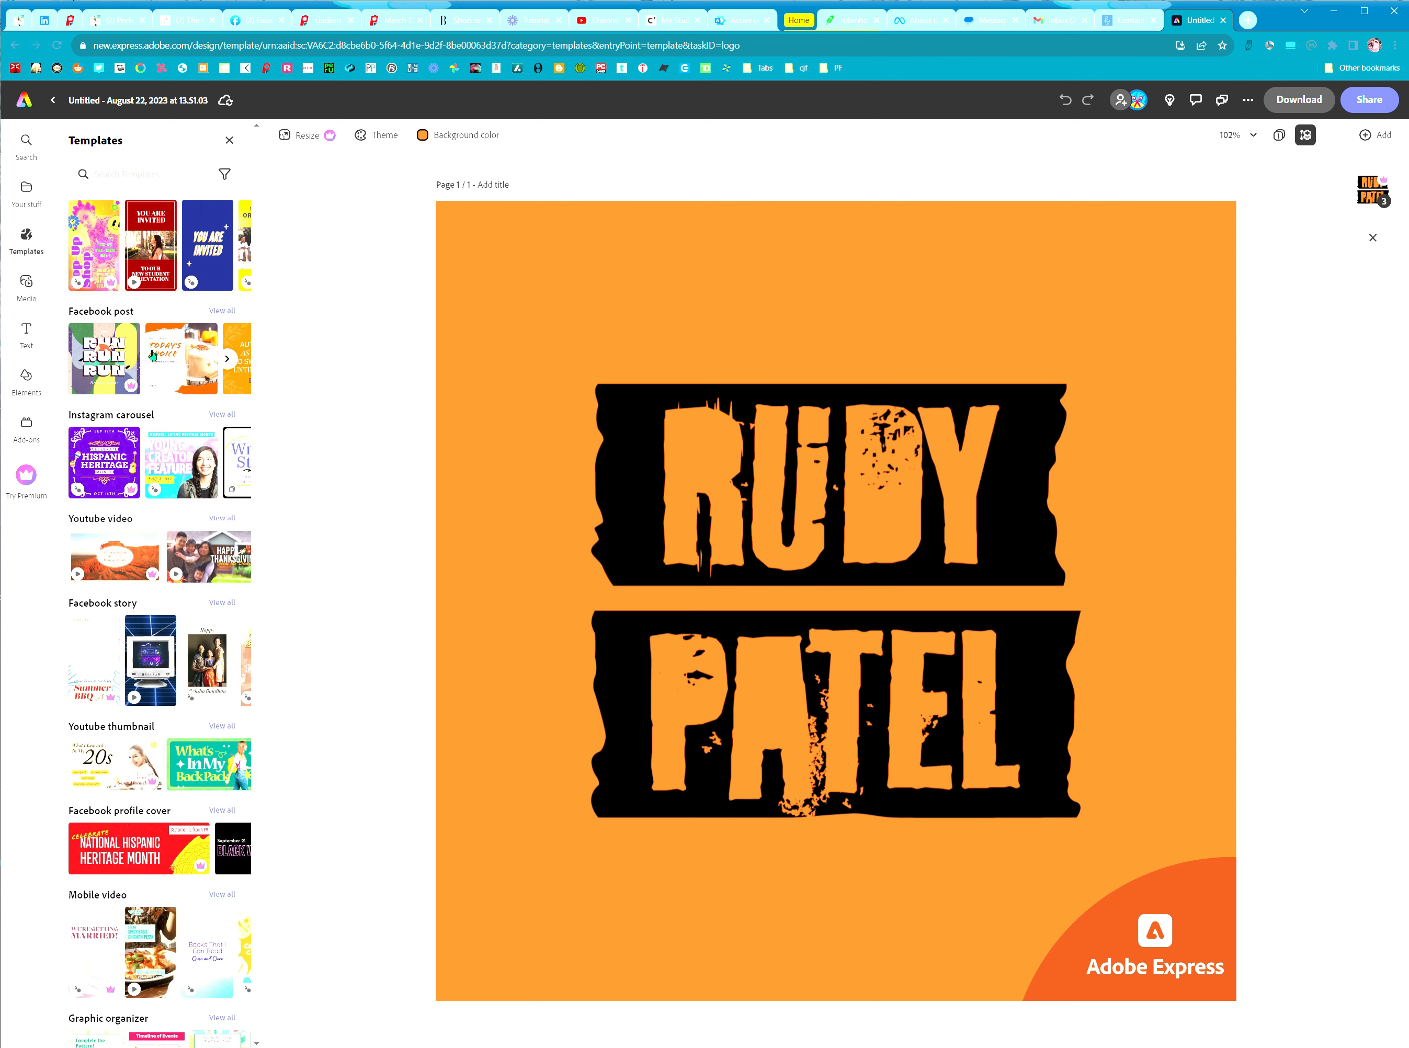
pyautogui.scroll(-3, 153, 355)
pyautogui.scroll(-7, 152, 355)
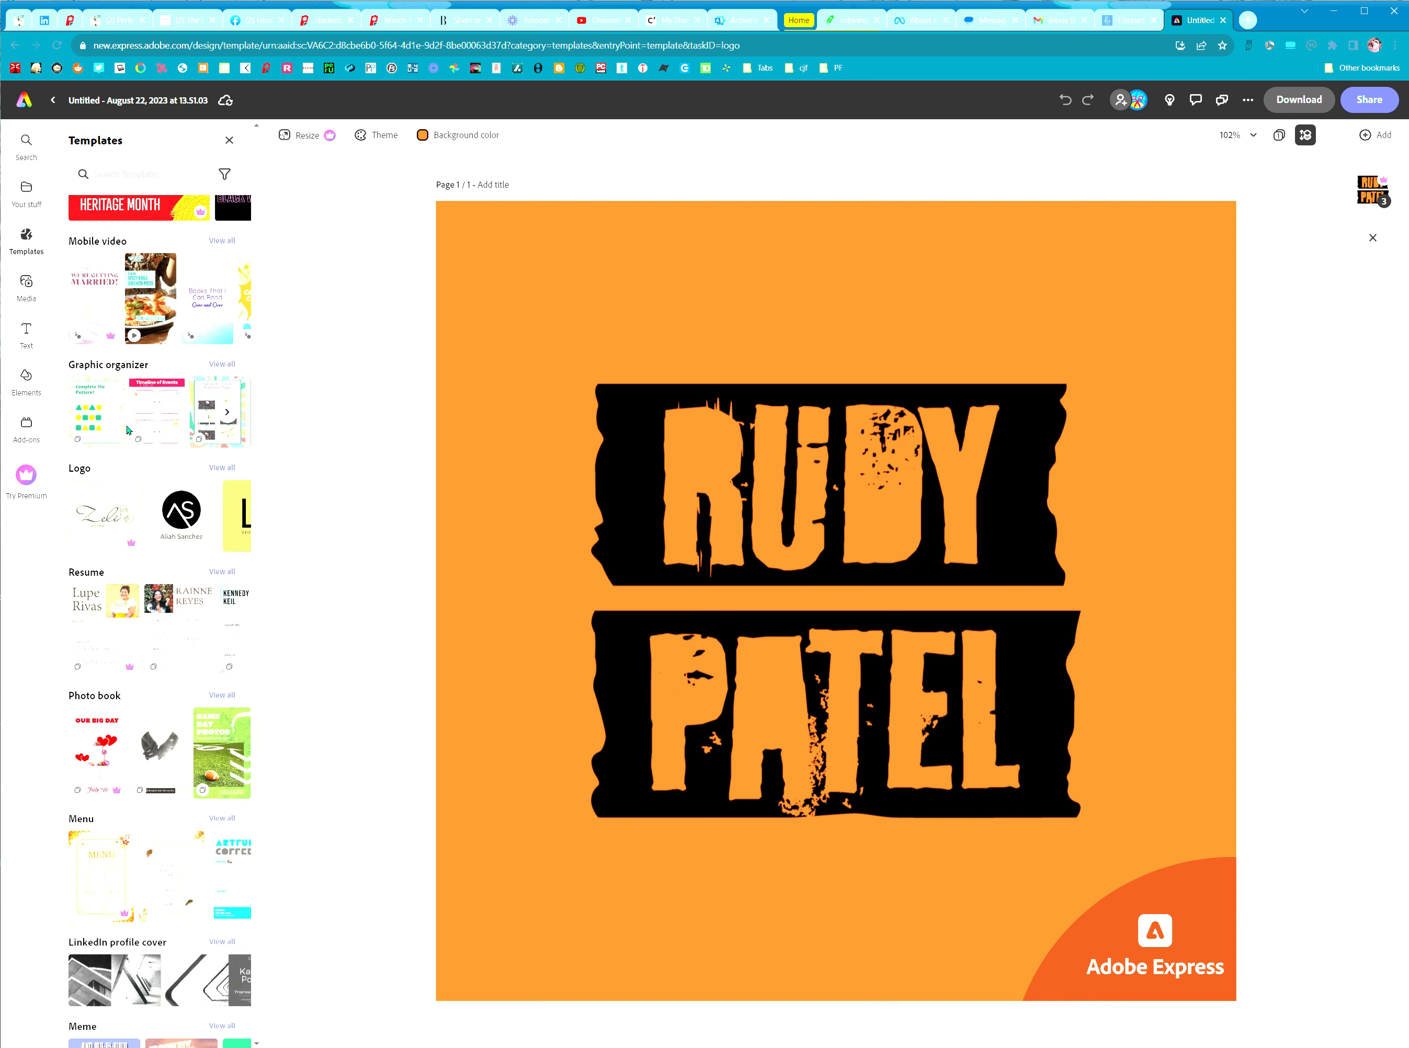
pyautogui.click(223, 474)
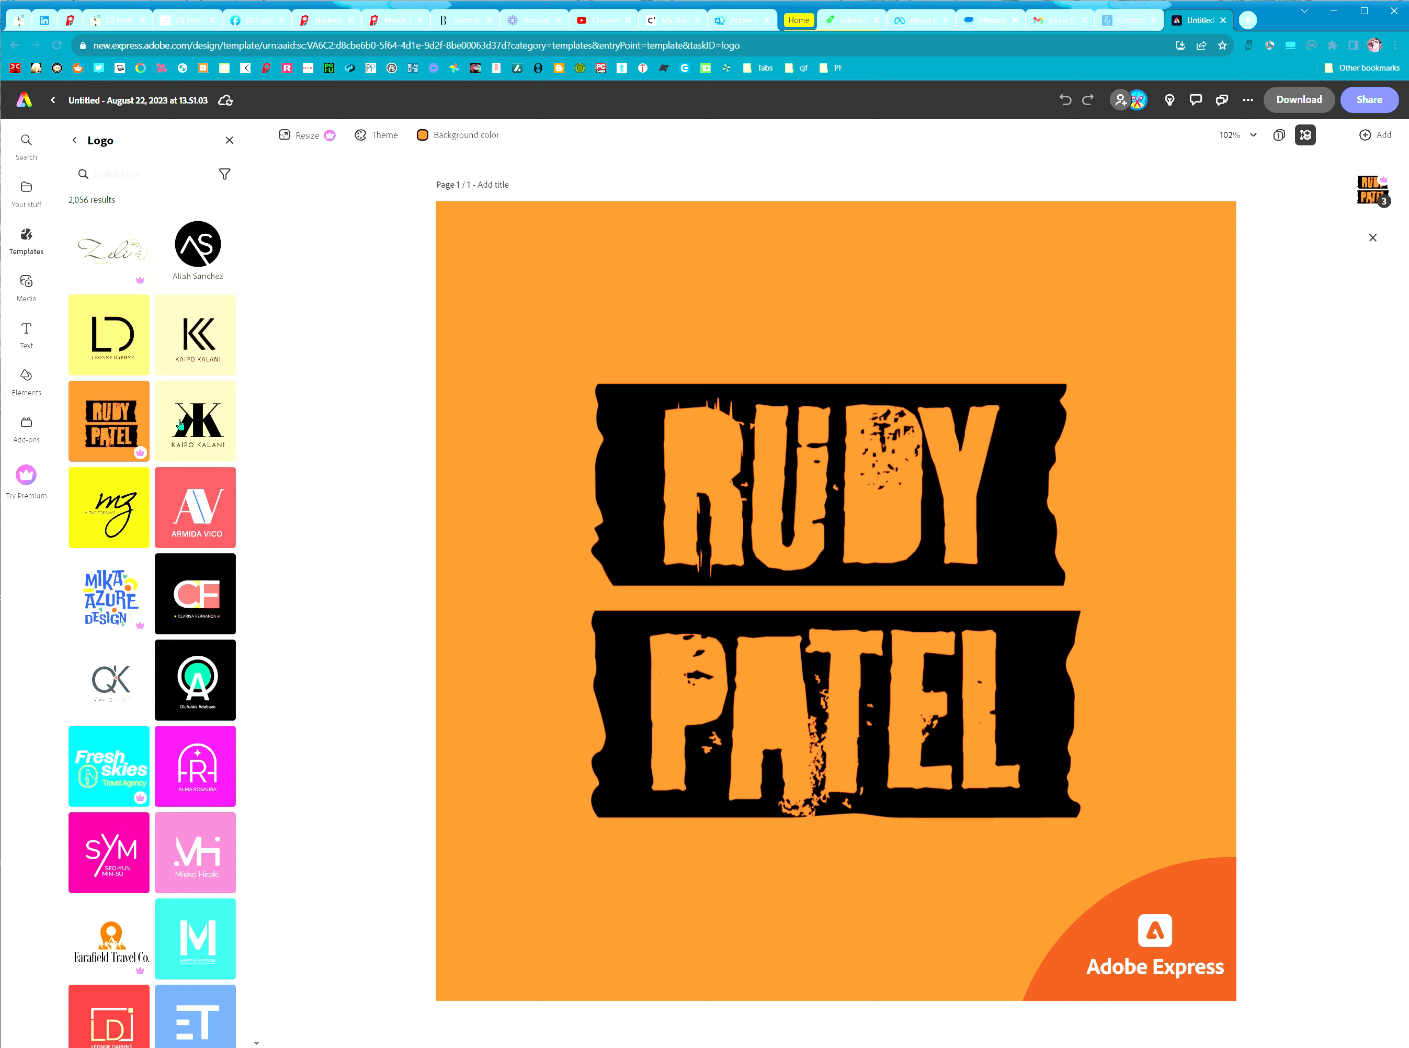
# Step: Examine the available Logo templates for alternative styles
pyautogui.scroll(-5, 181, 425)
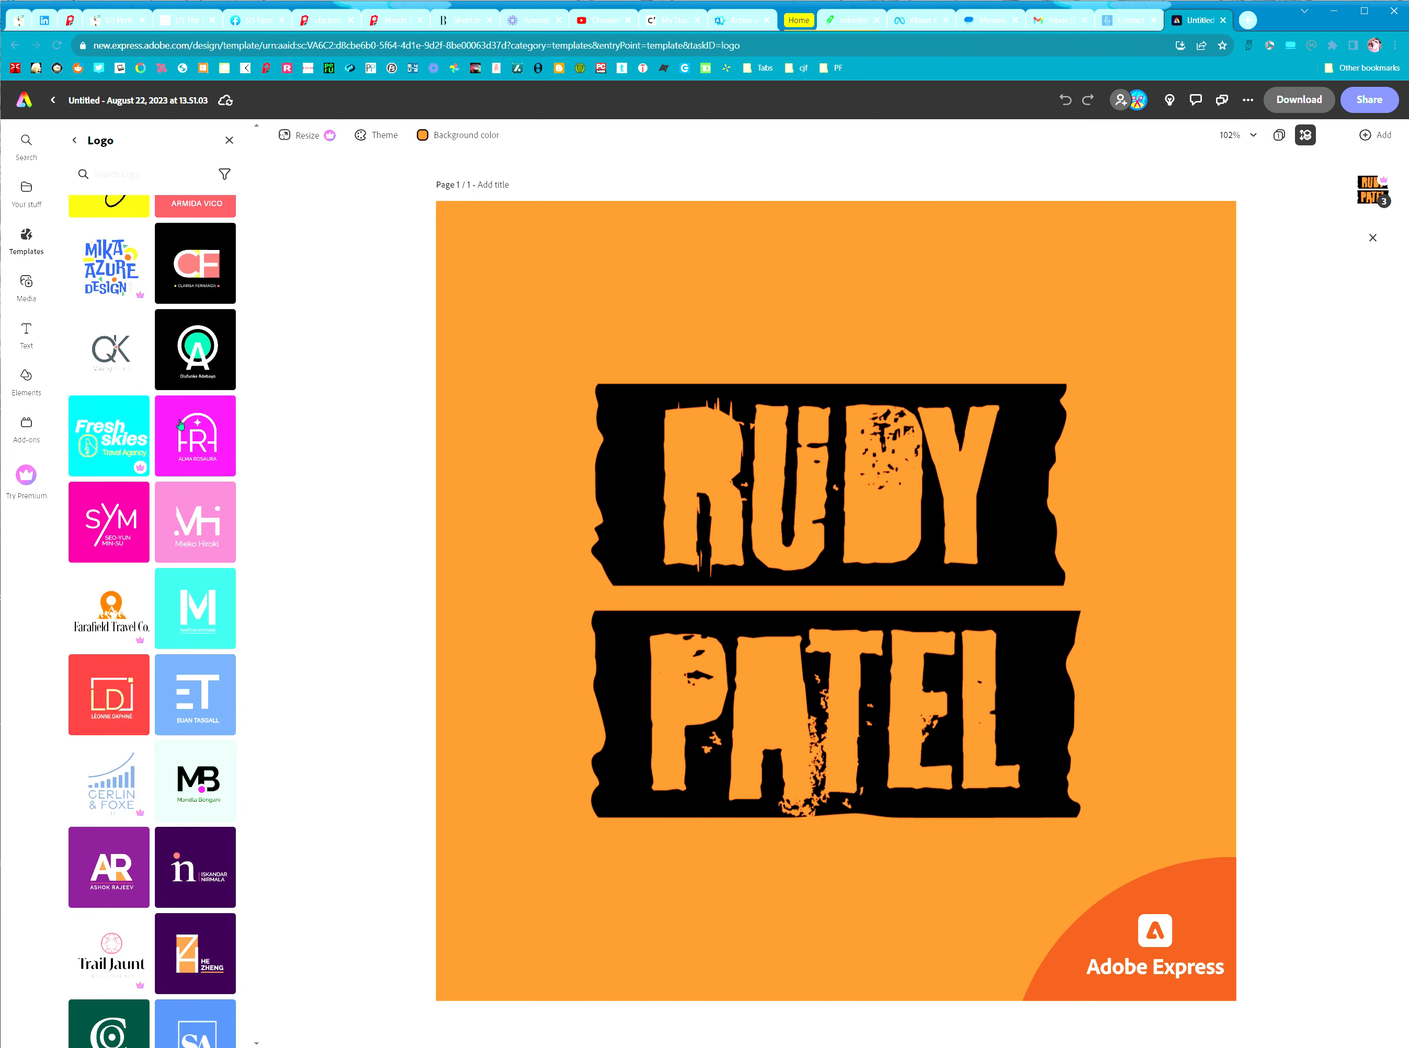
pyautogui.scroll(-1, 180, 424)
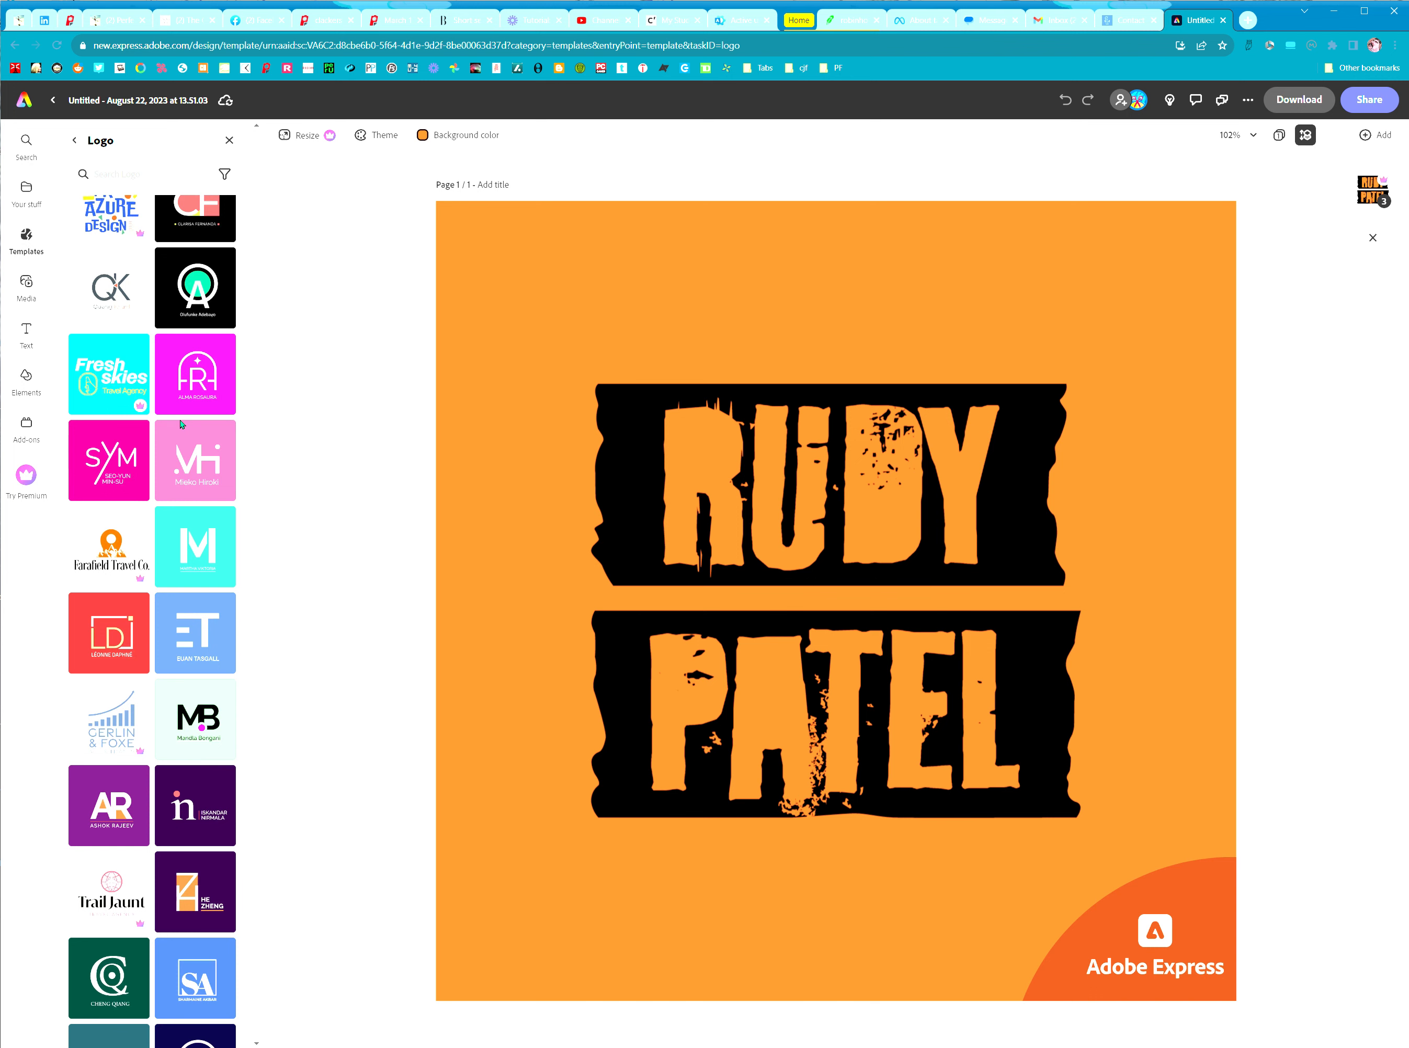
pyautogui.scroll(-2, 181, 425)
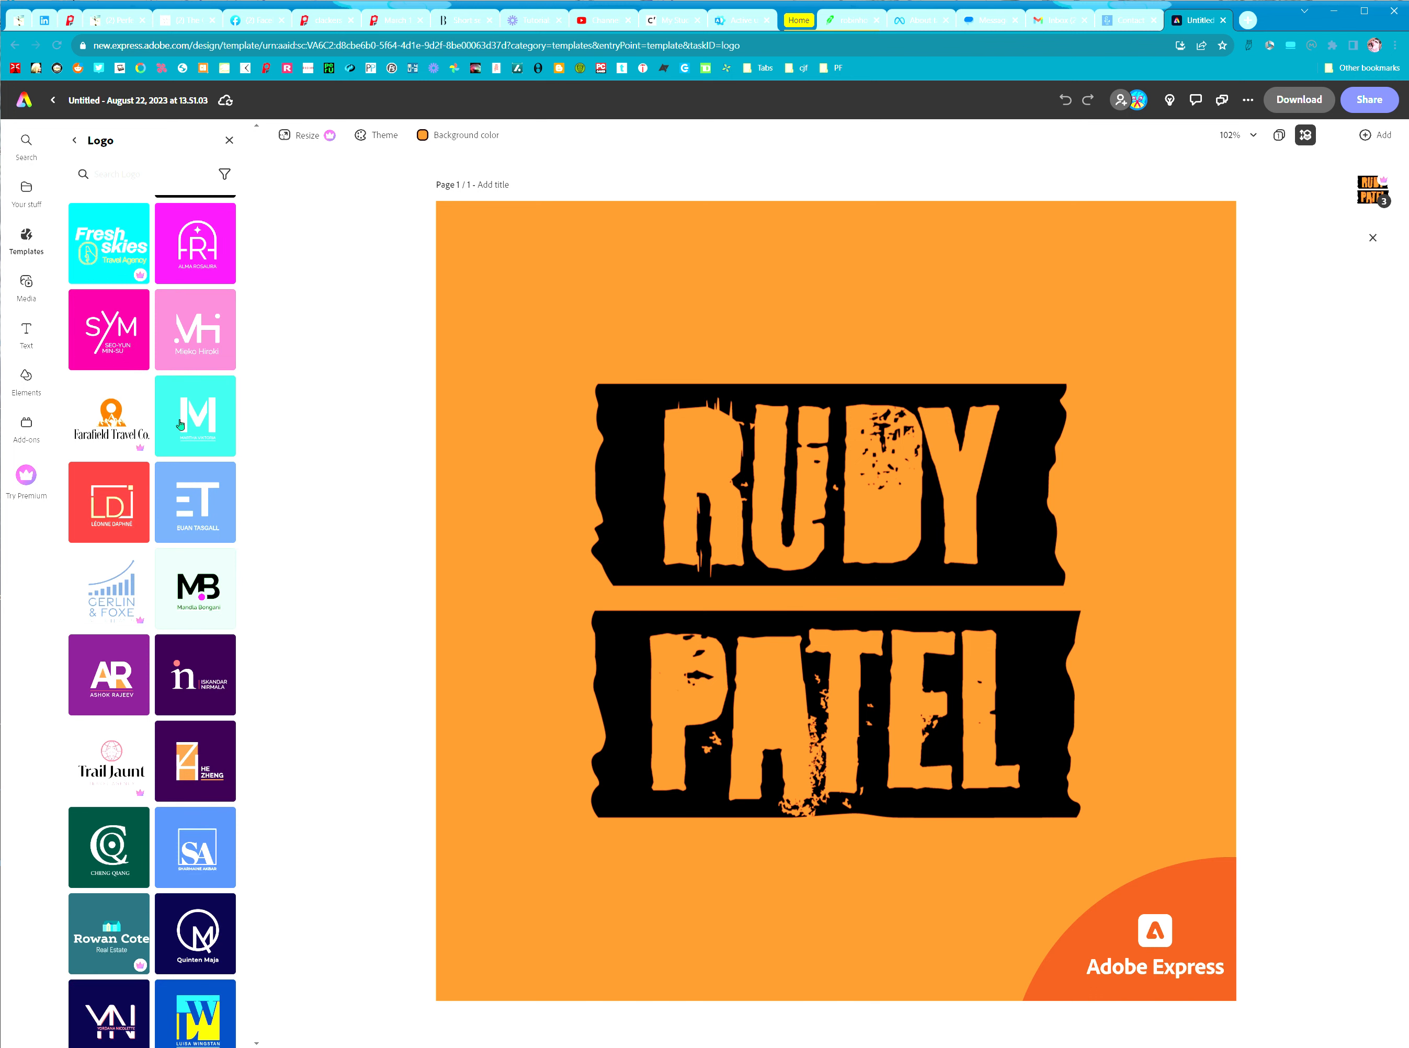
pyautogui.scroll(-2, 181, 424)
pyautogui.scroll(-3, 180, 425)
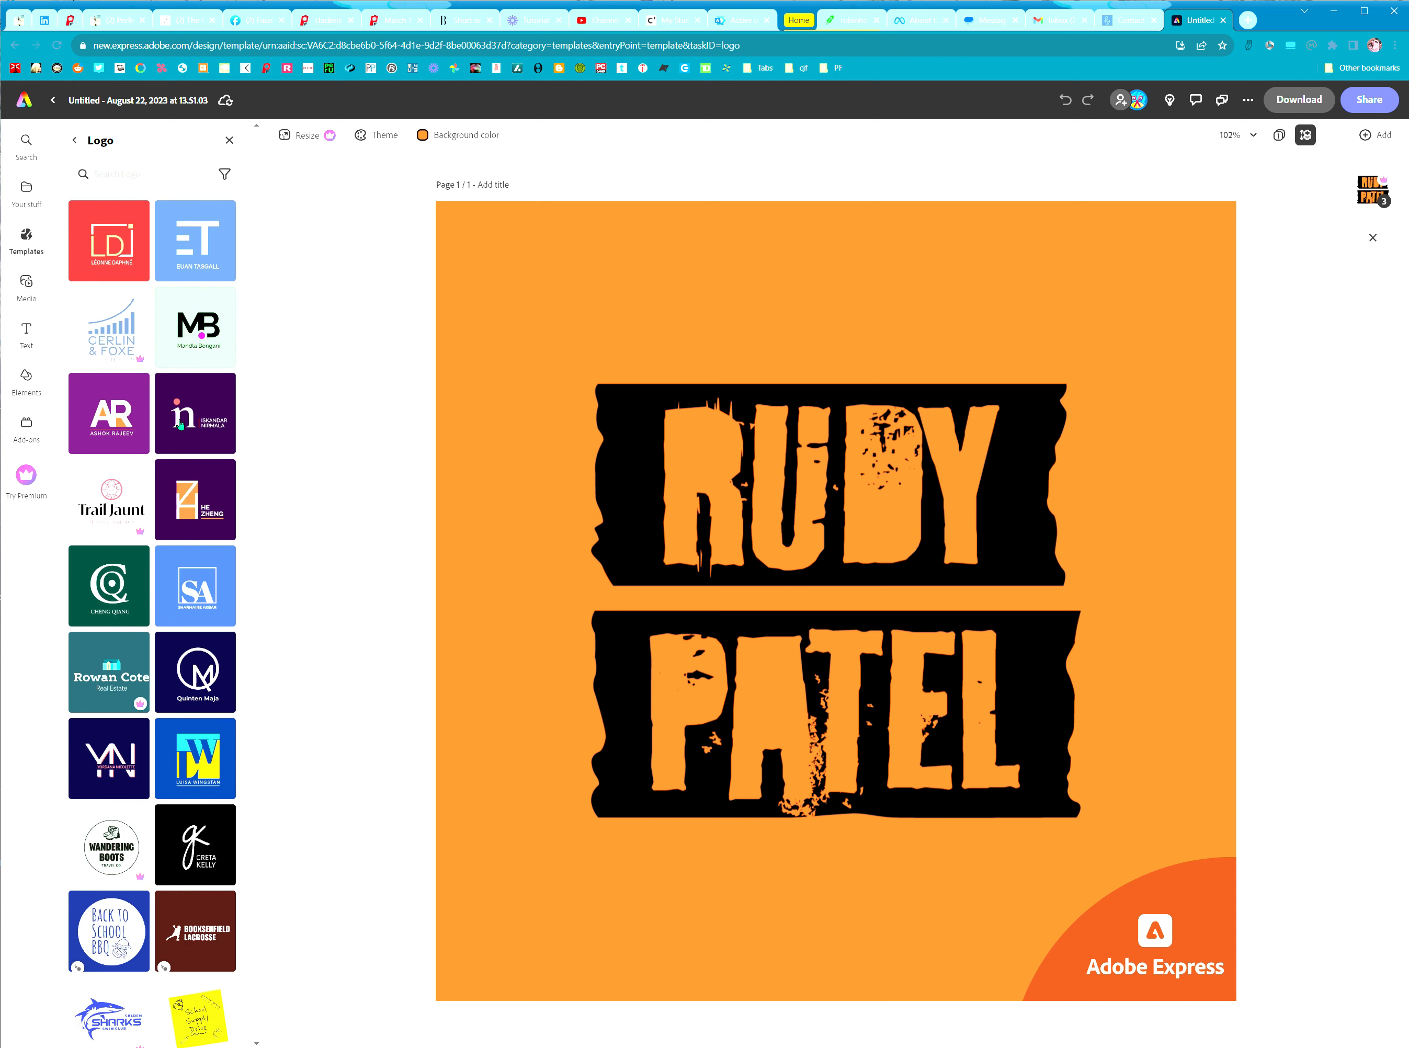
pyautogui.scroll(-1, 180, 425)
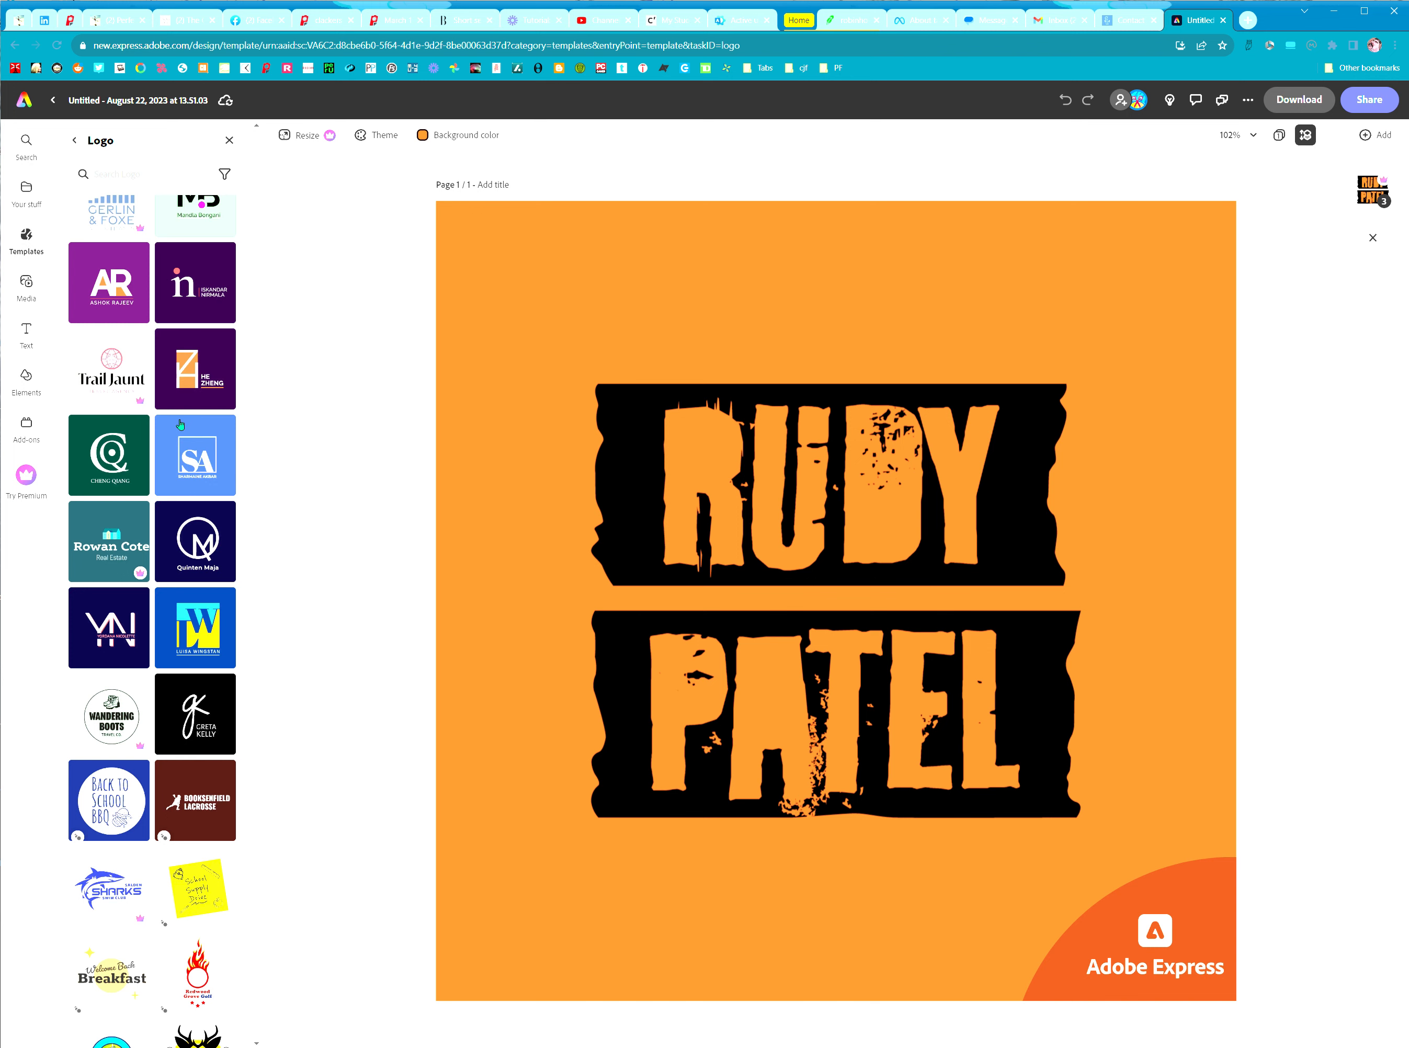
pyautogui.scroll(-2, 181, 425)
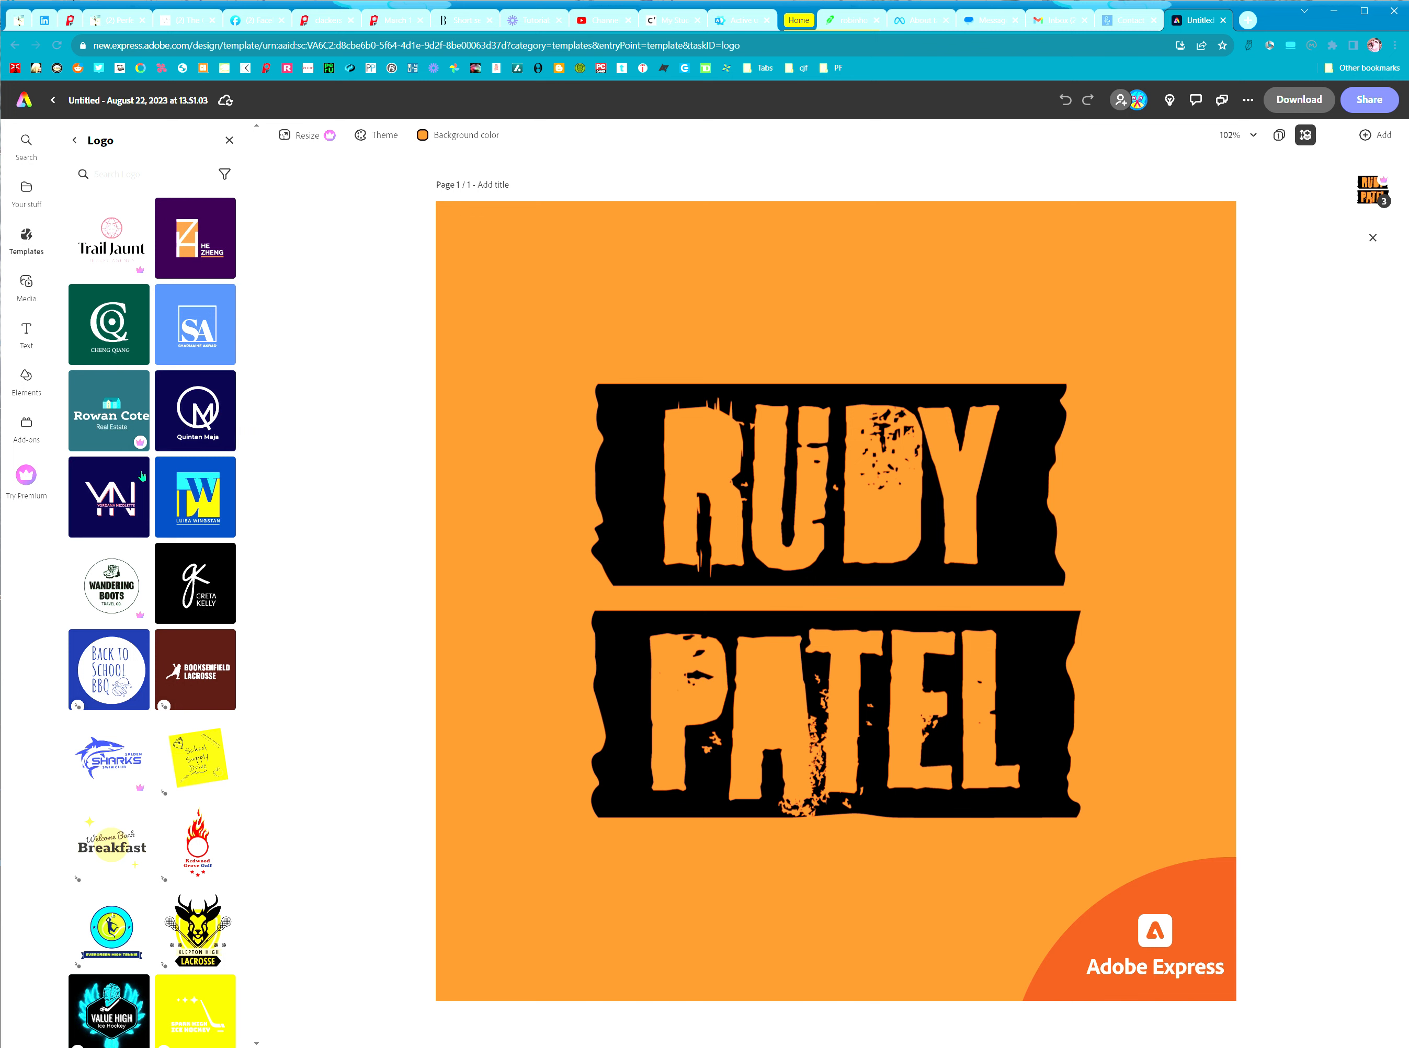
pyautogui.scroll(-3, 142, 476)
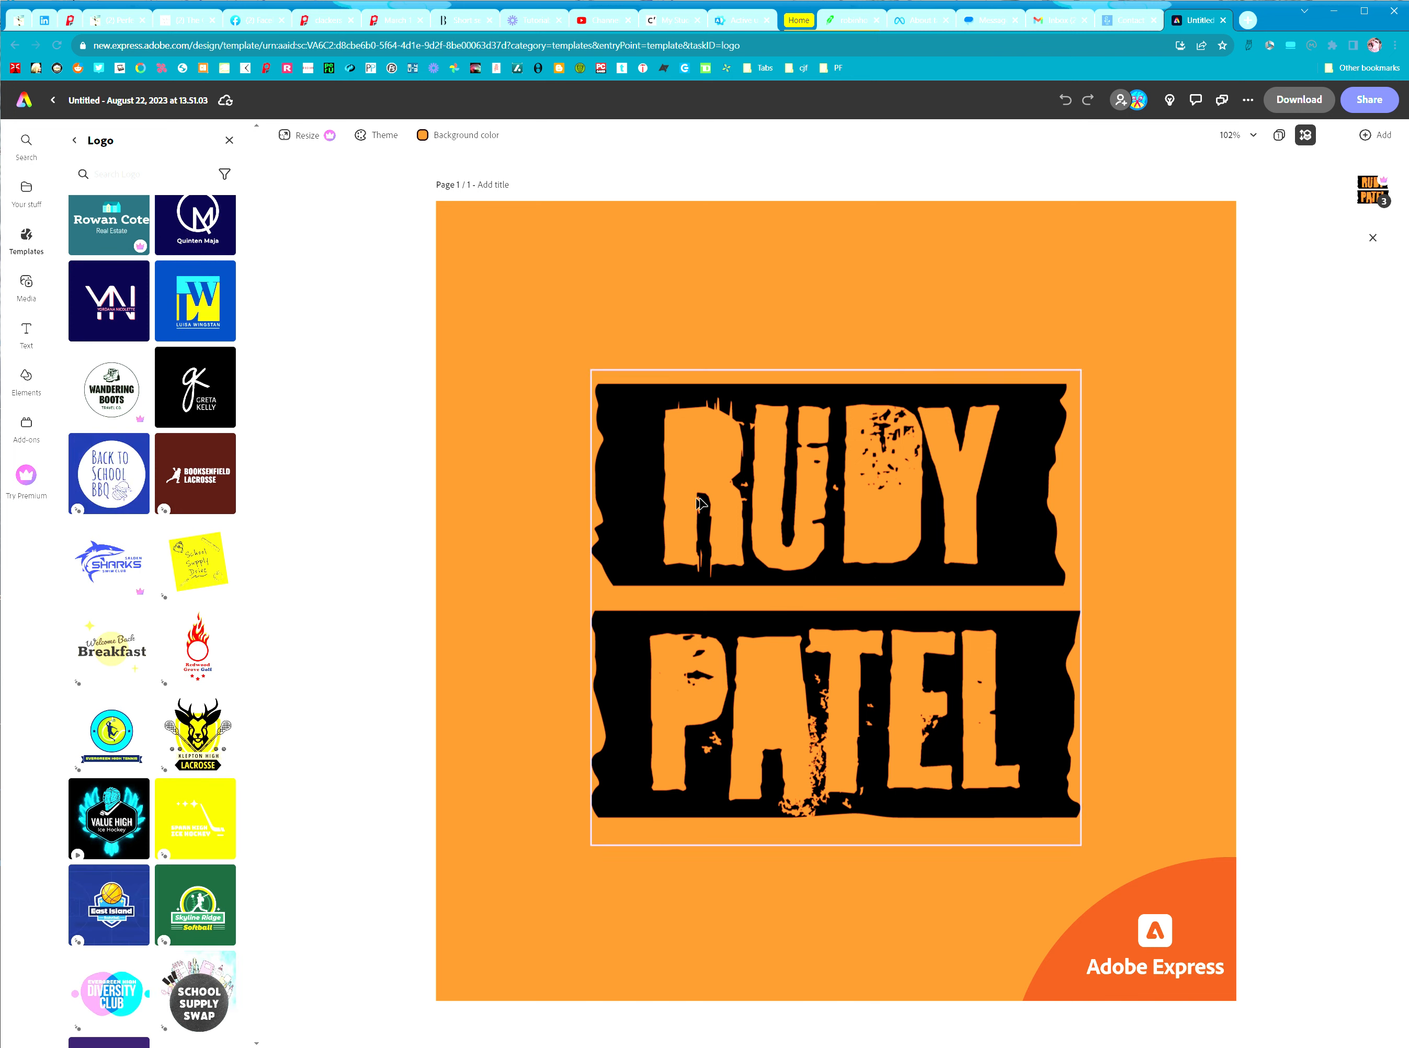
# Step: Replace the first line of the grouped logo text with "FEOLA"
pyautogui.click(714, 498)
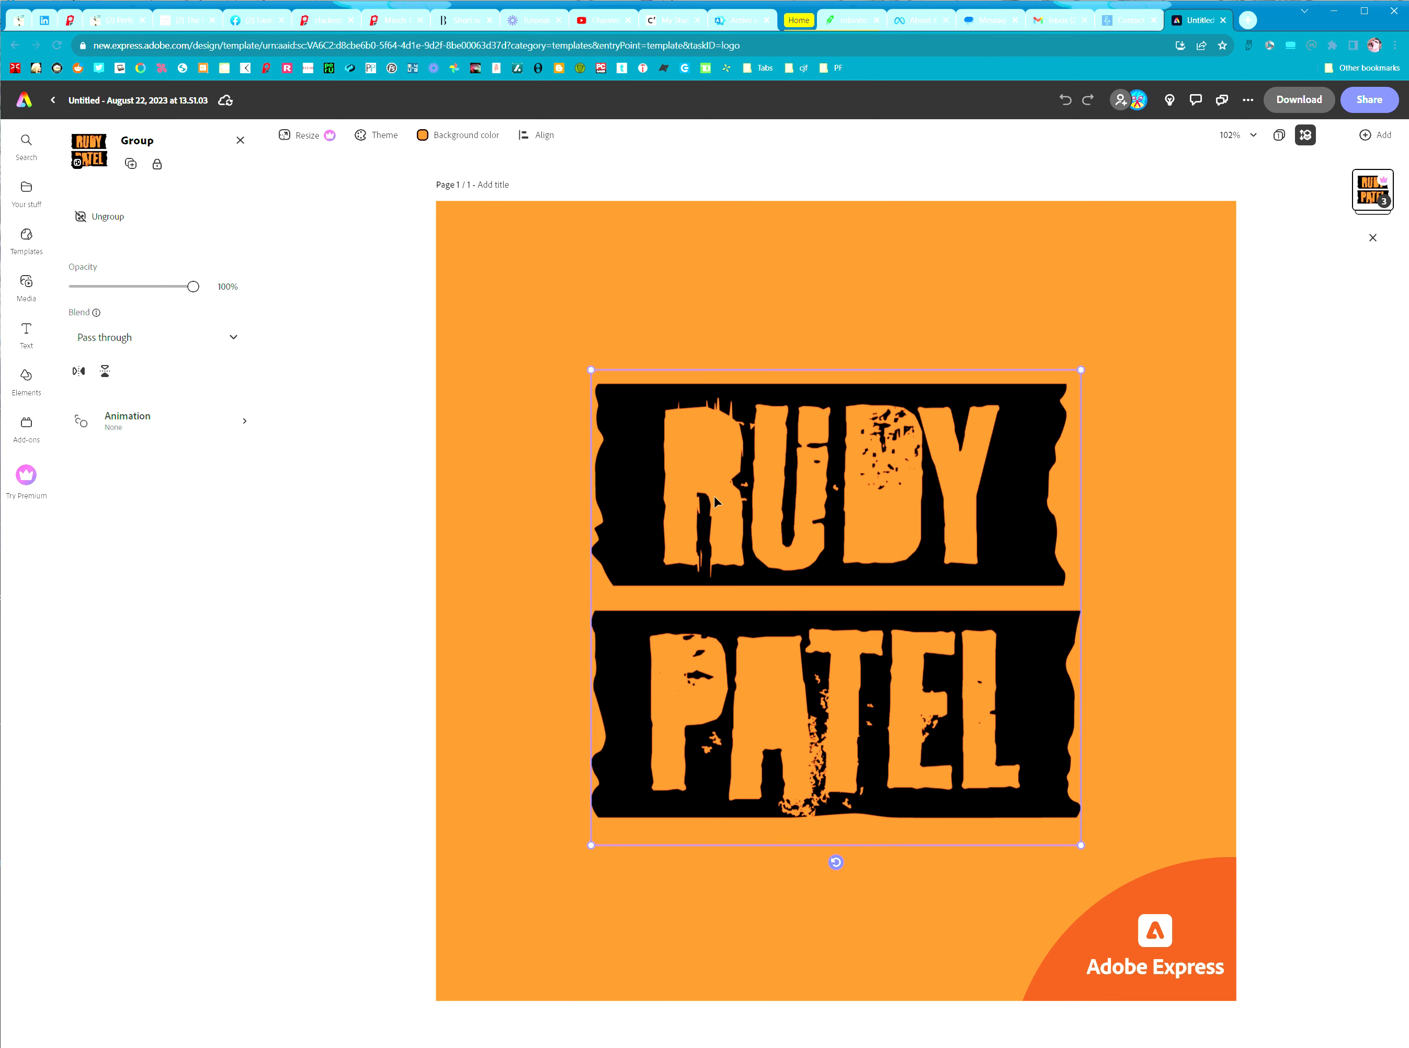
pyautogui.doubleClick(827, 497)
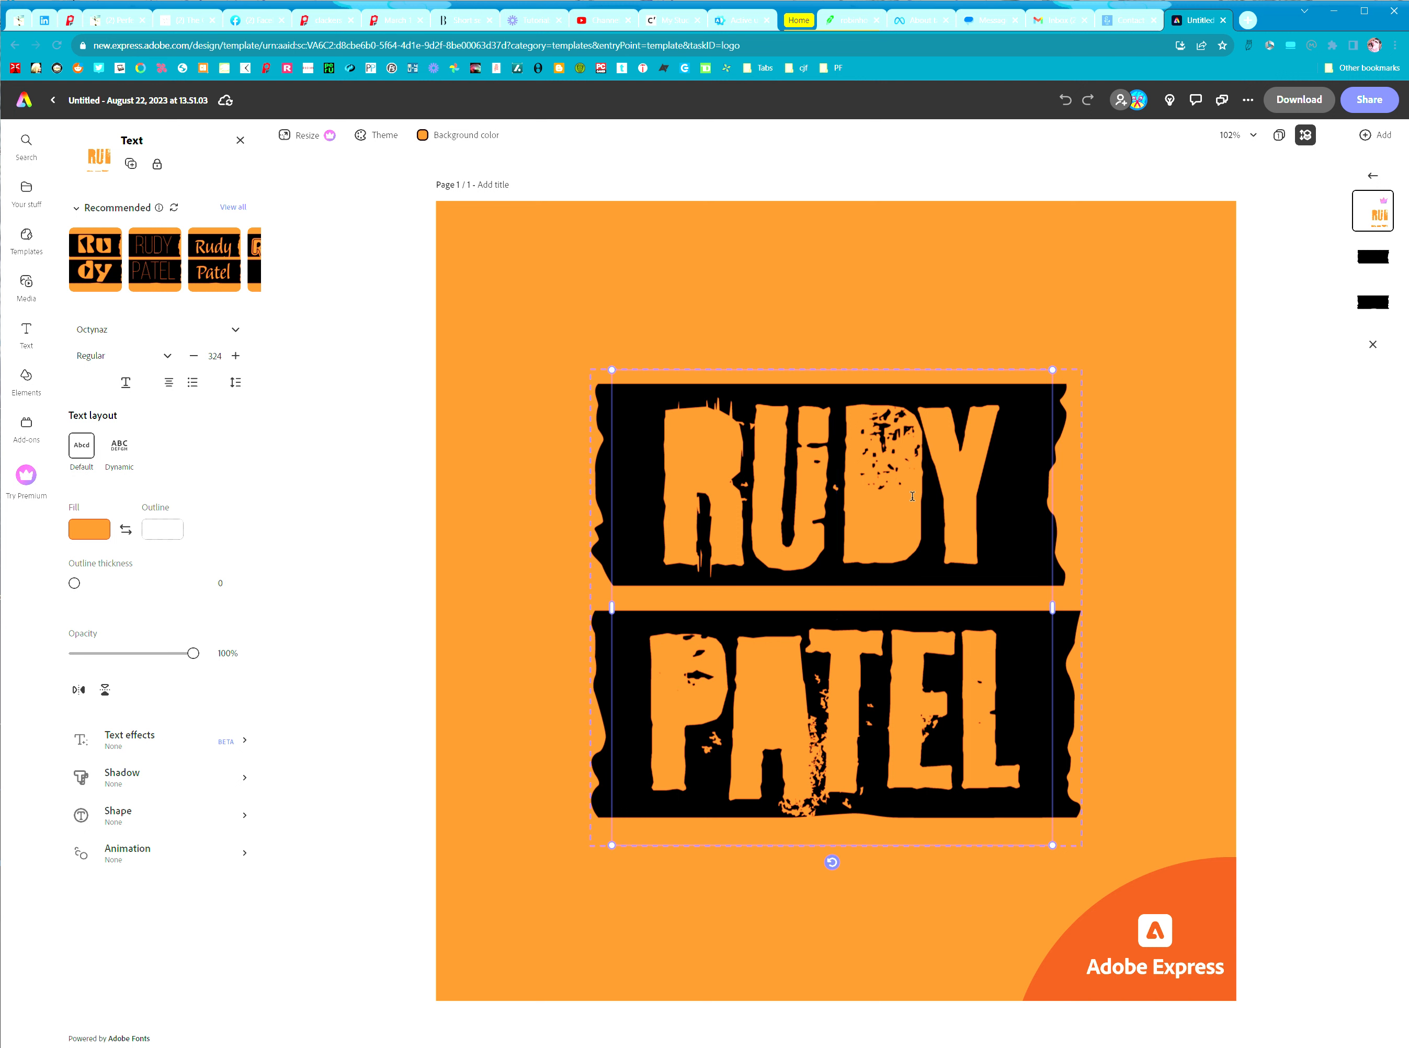
pyautogui.write('FE')
pyautogui.press('BackSpace')
pyautogui.press('BackSpace')
pyautogui.press('BackSpace')
pyautogui.press('BackSpace')
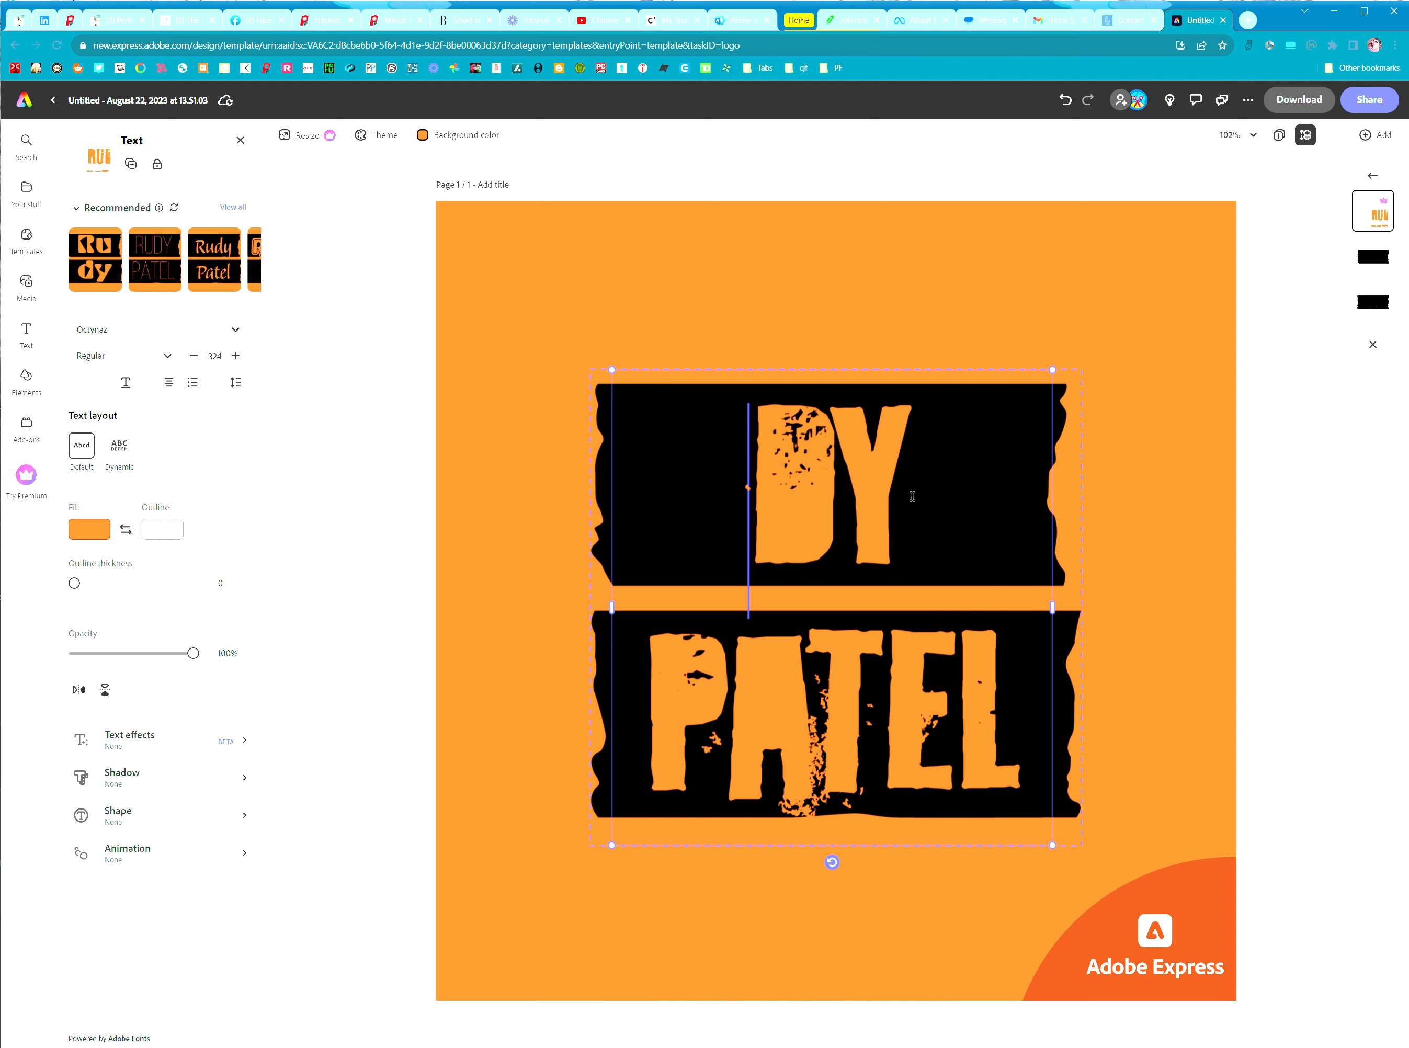
pyautogui.click(912, 495)
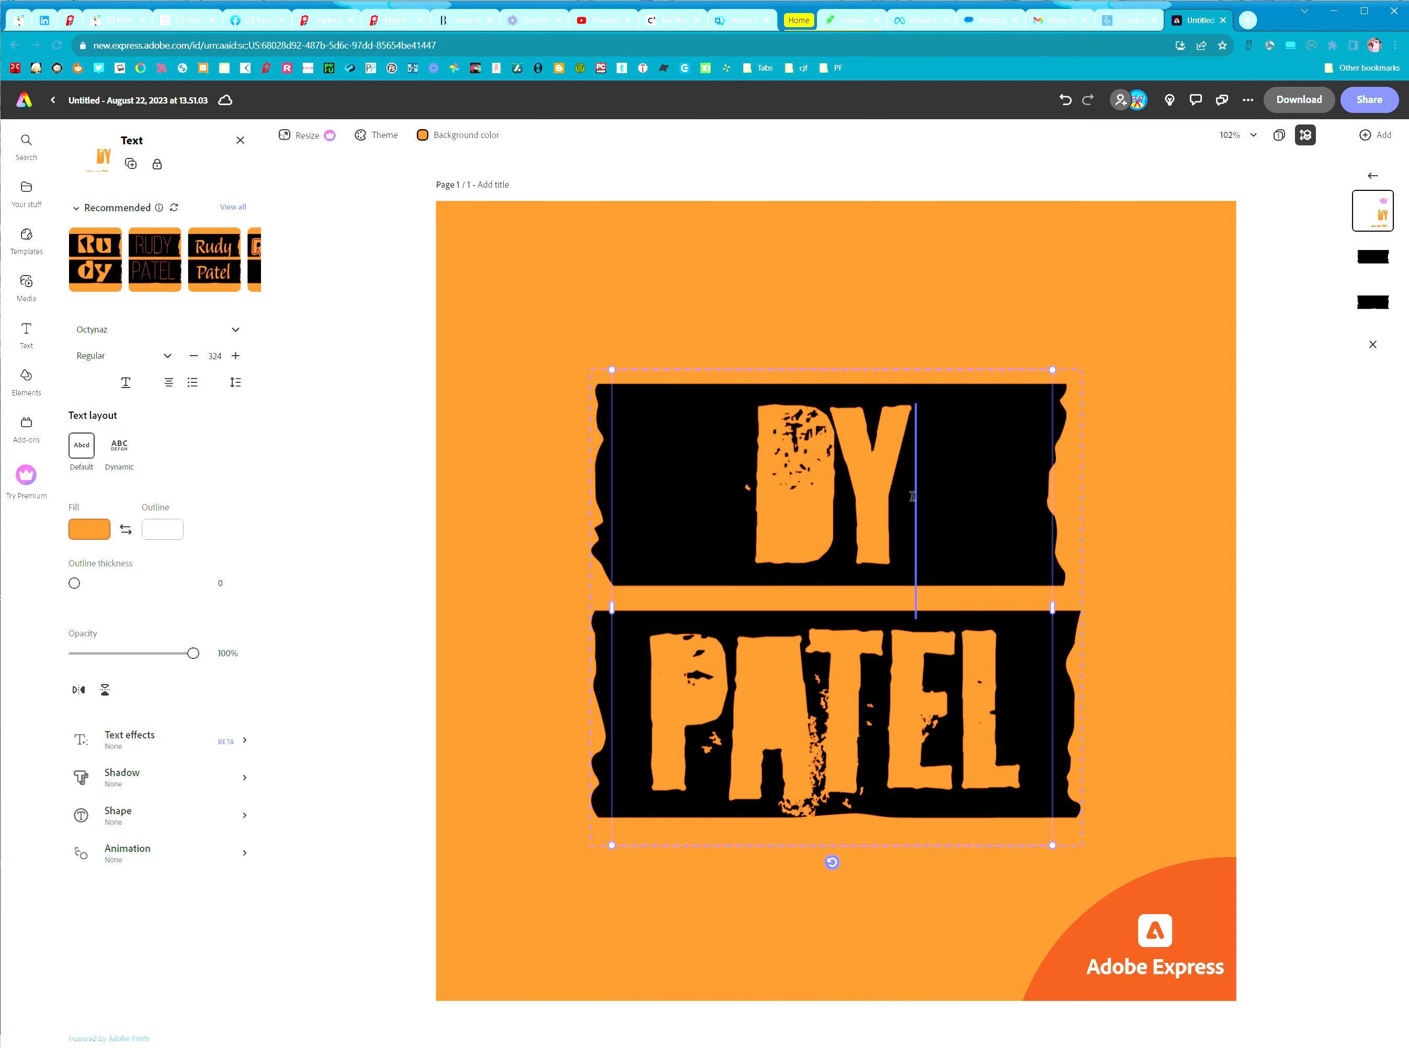
pyautogui.press('BackSpace')
pyautogui.press('BackSpace')
pyautogui.press('BackSpace')
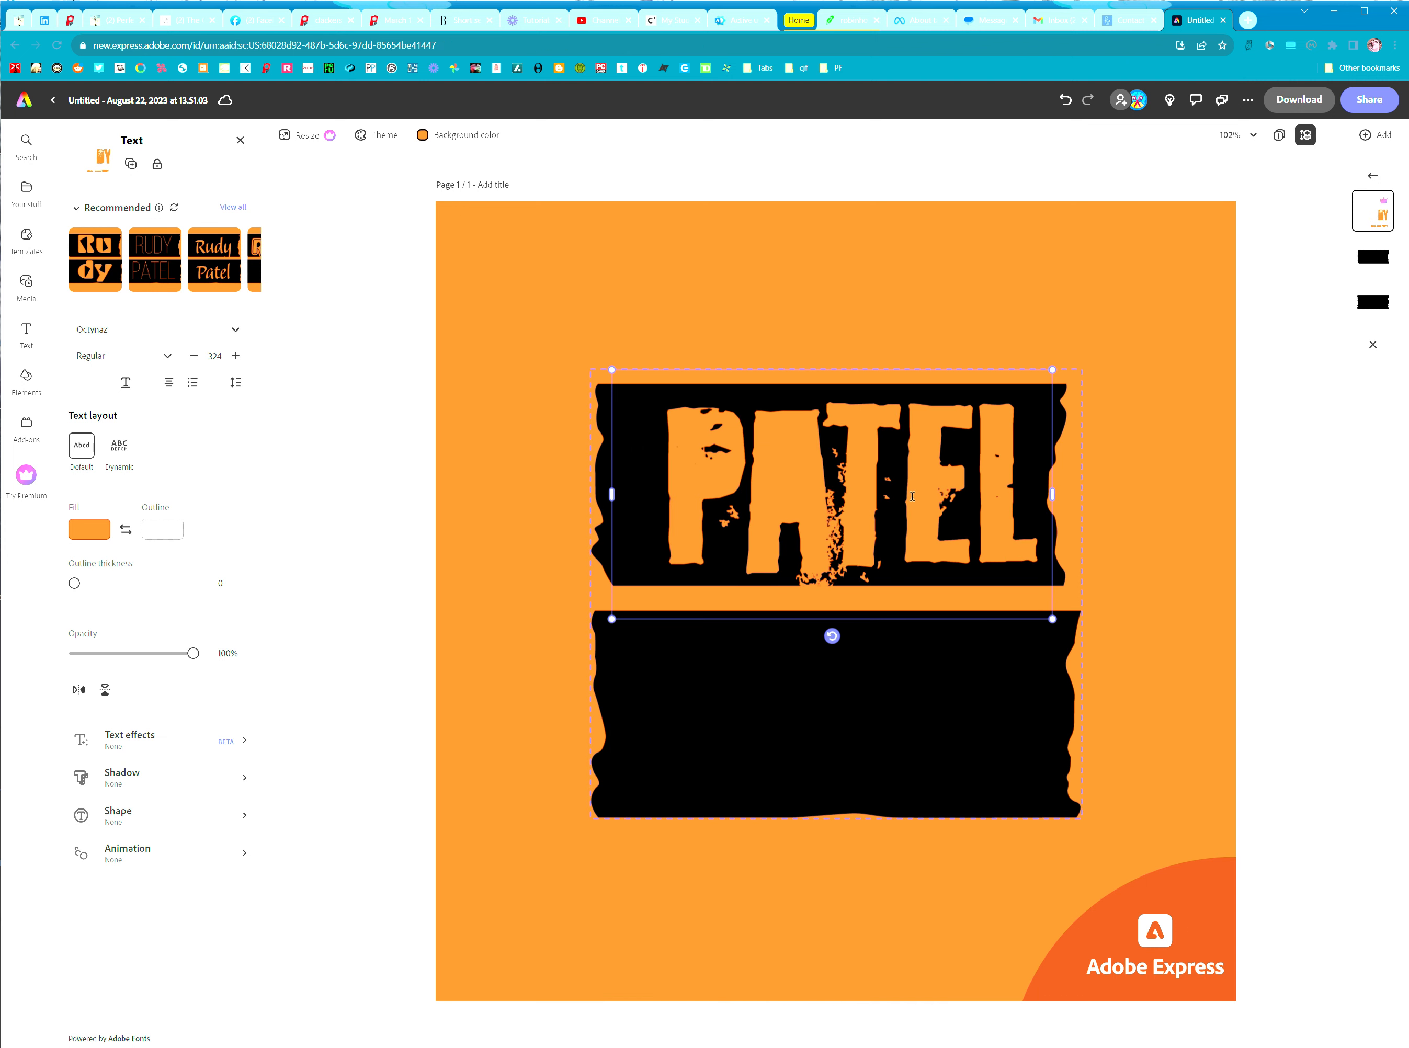
pyautogui.write('FEOLA')
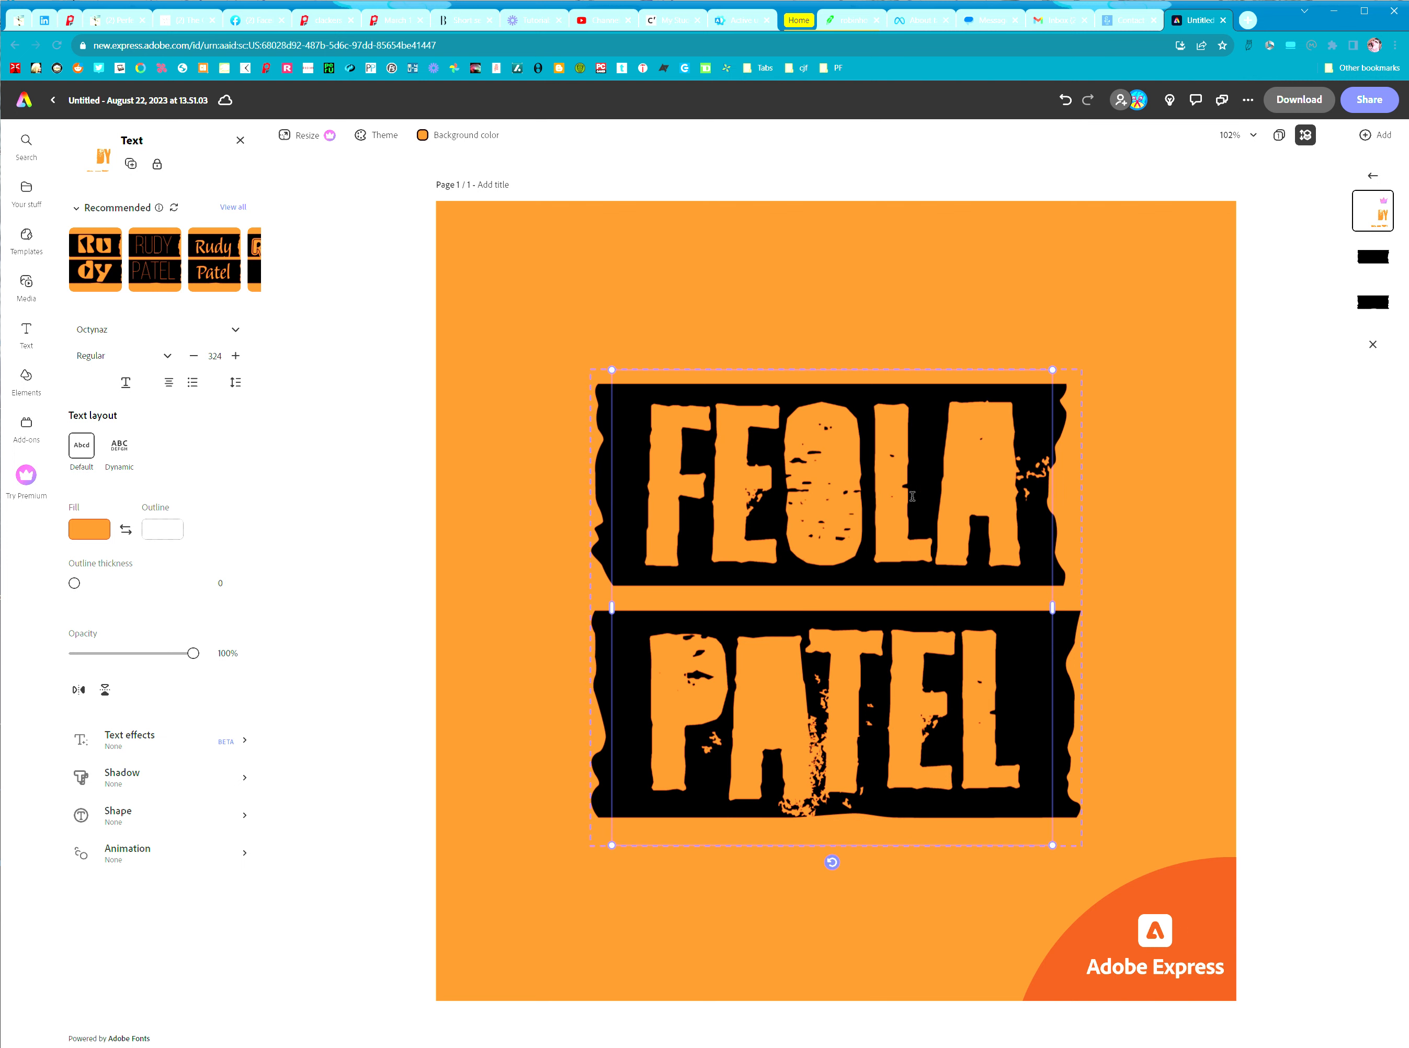
# Step: Replace the second line of the logo text with "FACTORY"
pyautogui.press('Down')
pyautogui.press('BackSpace')
pyautogui.press('BackSpace')
pyautogui.press('BackSpace')
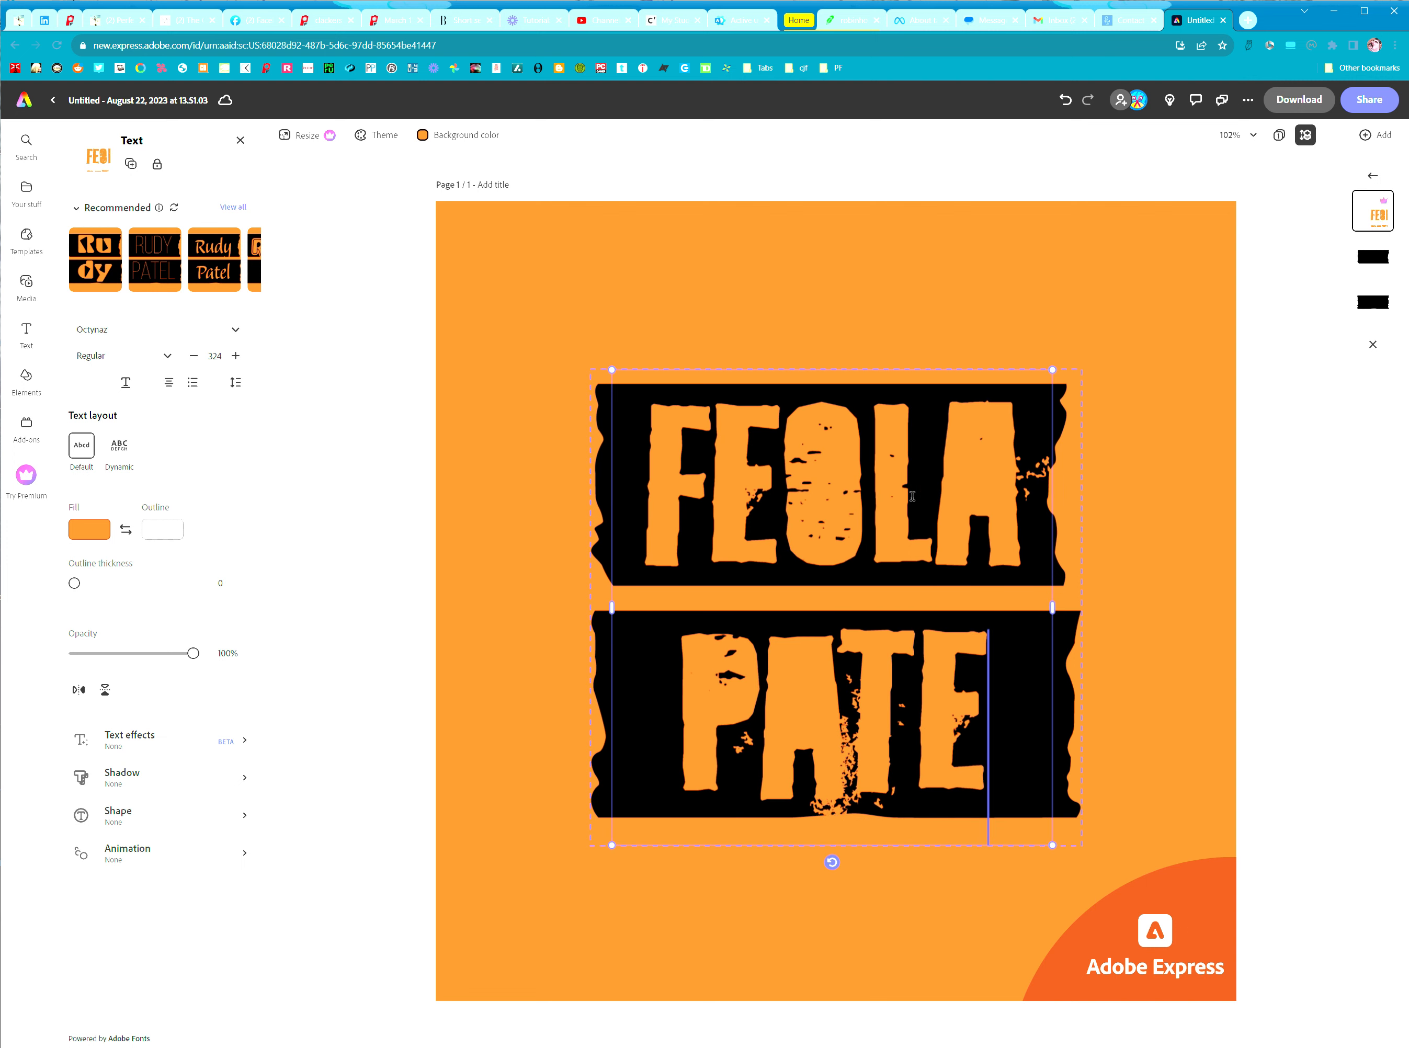
pyautogui.press('BackSpace')
pyautogui.press('BackSpace')
pyautogui.press('BackSpace')
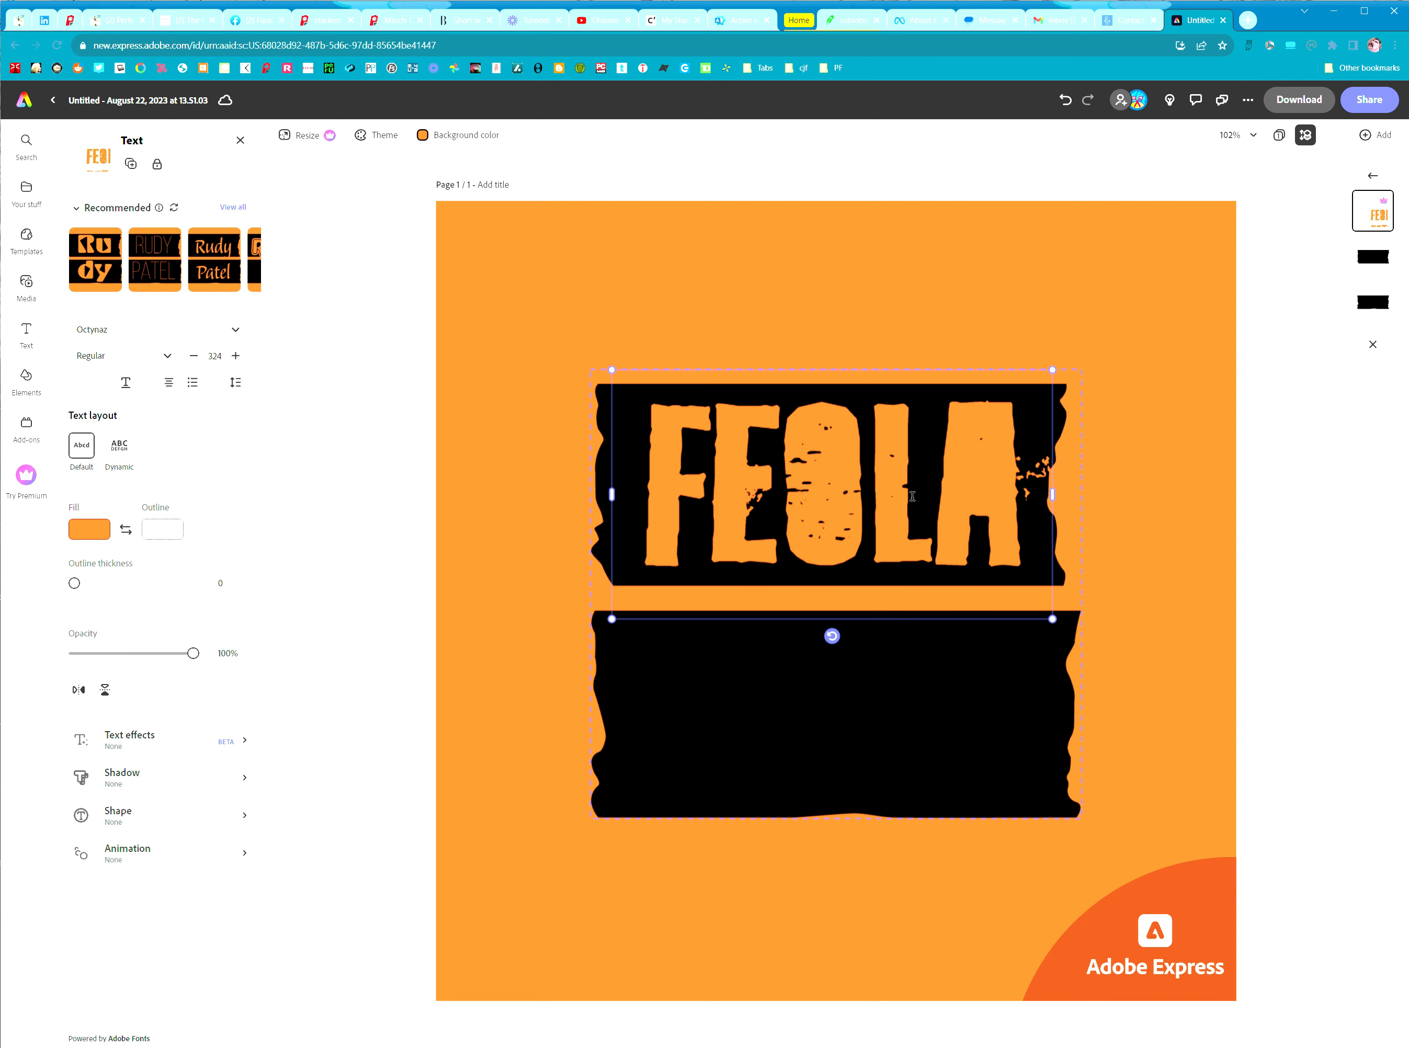
pyautogui.press('Return')
pyautogui.write('FACTORY')
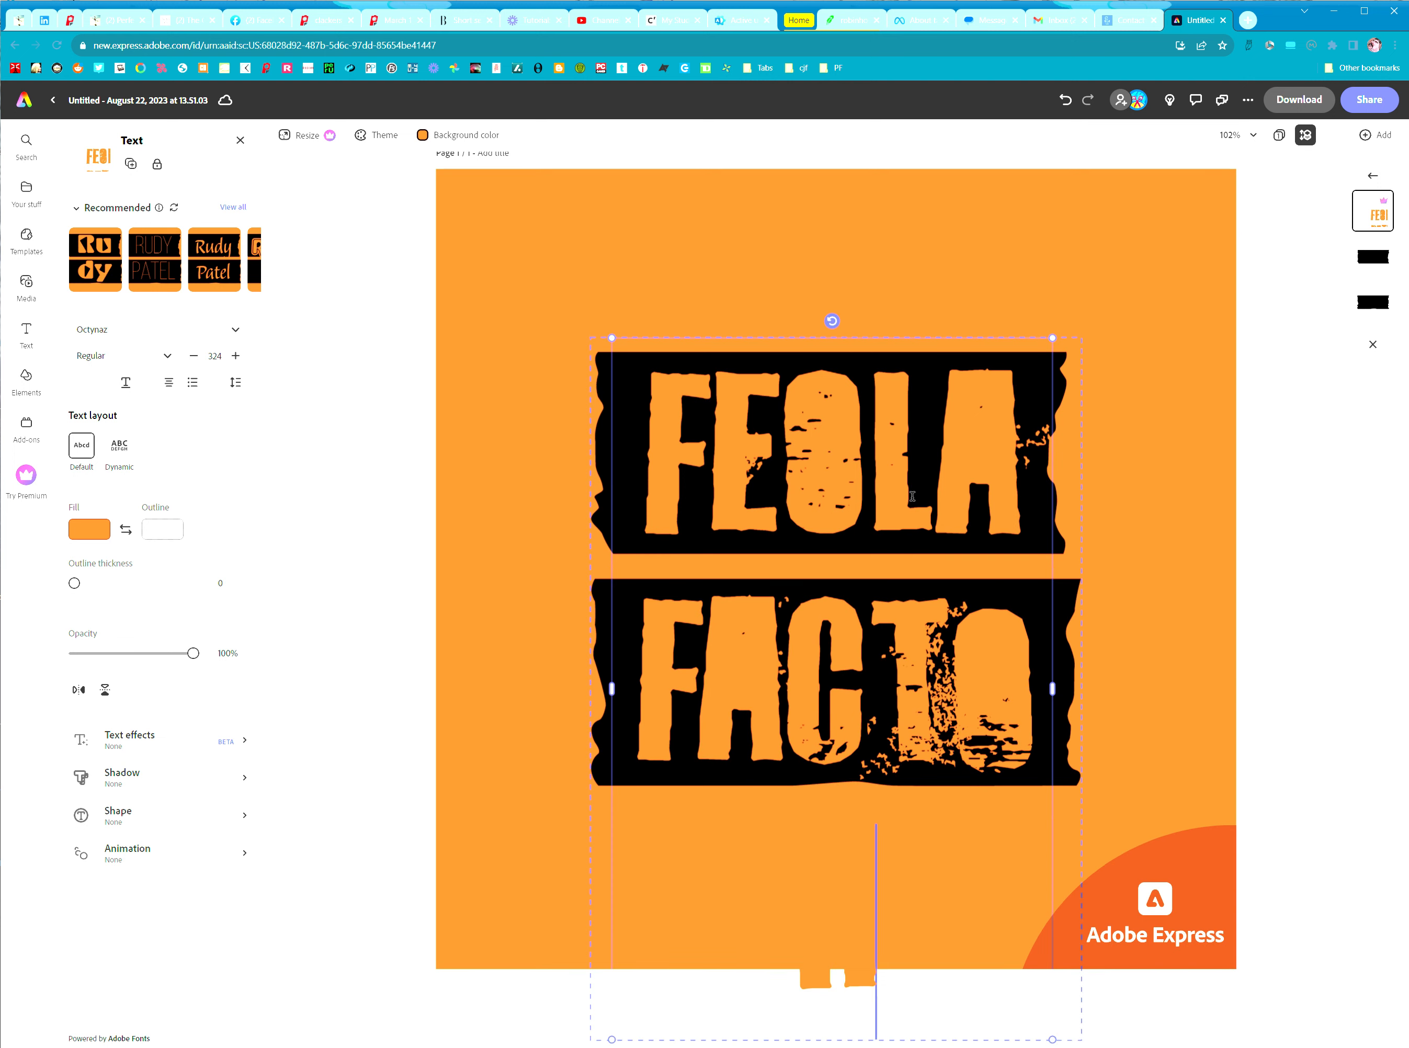
pyautogui.write('S')
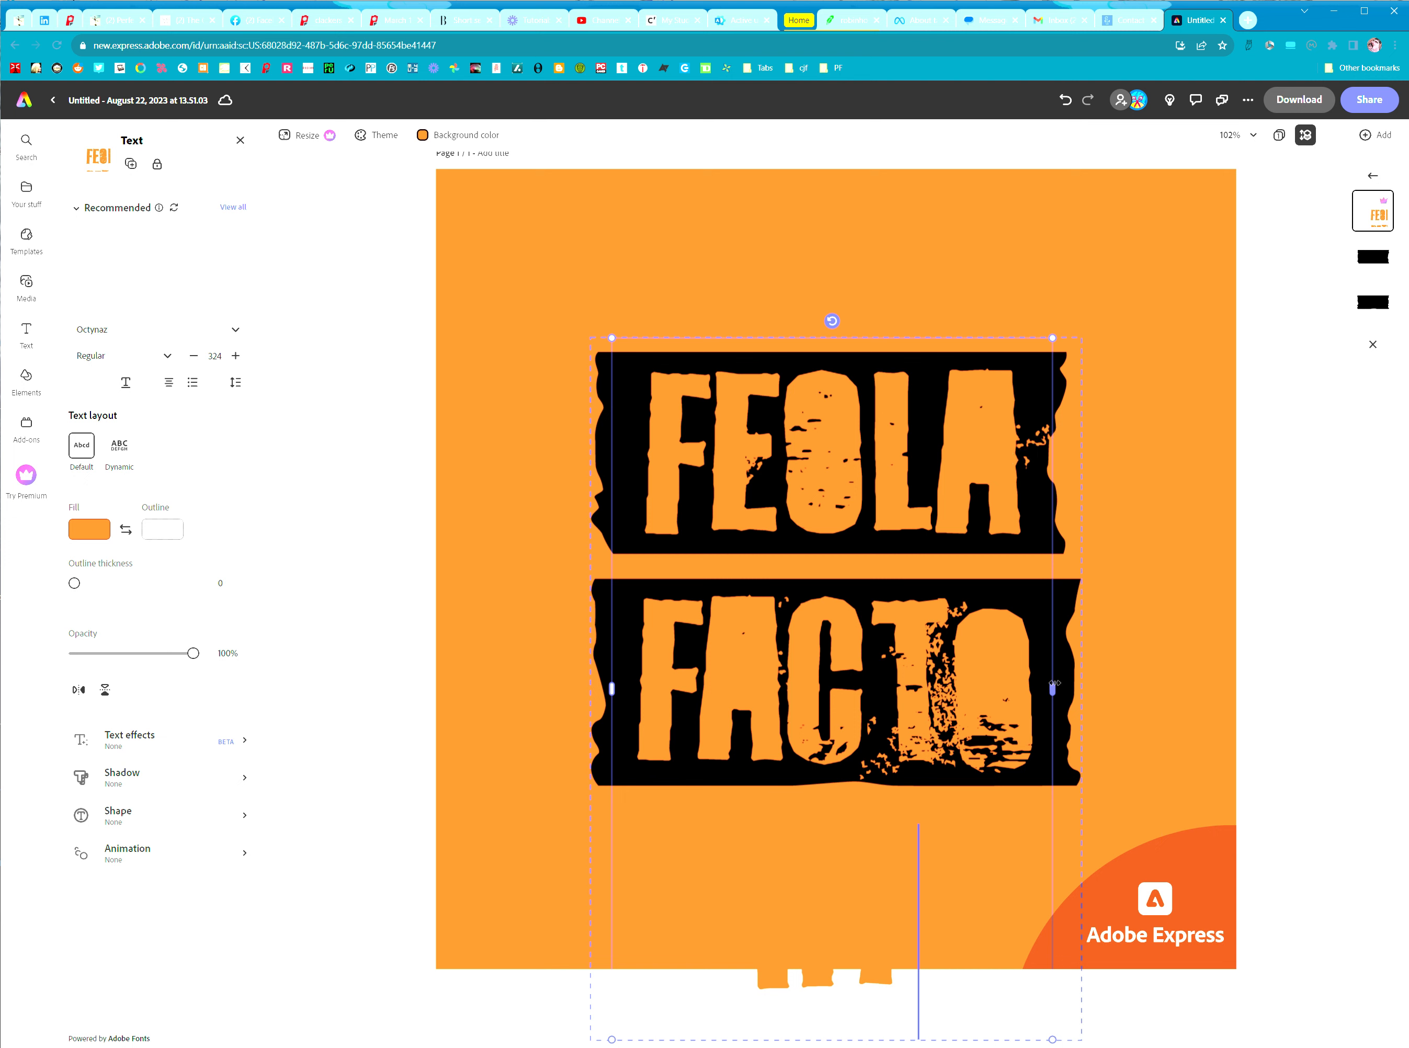
# Step: Widen the logo's text box so FACTORY fits on one line, and recenter it over the black strips
pyautogui.moveTo(1052, 687); pyautogui.dragTo(1241, 689)
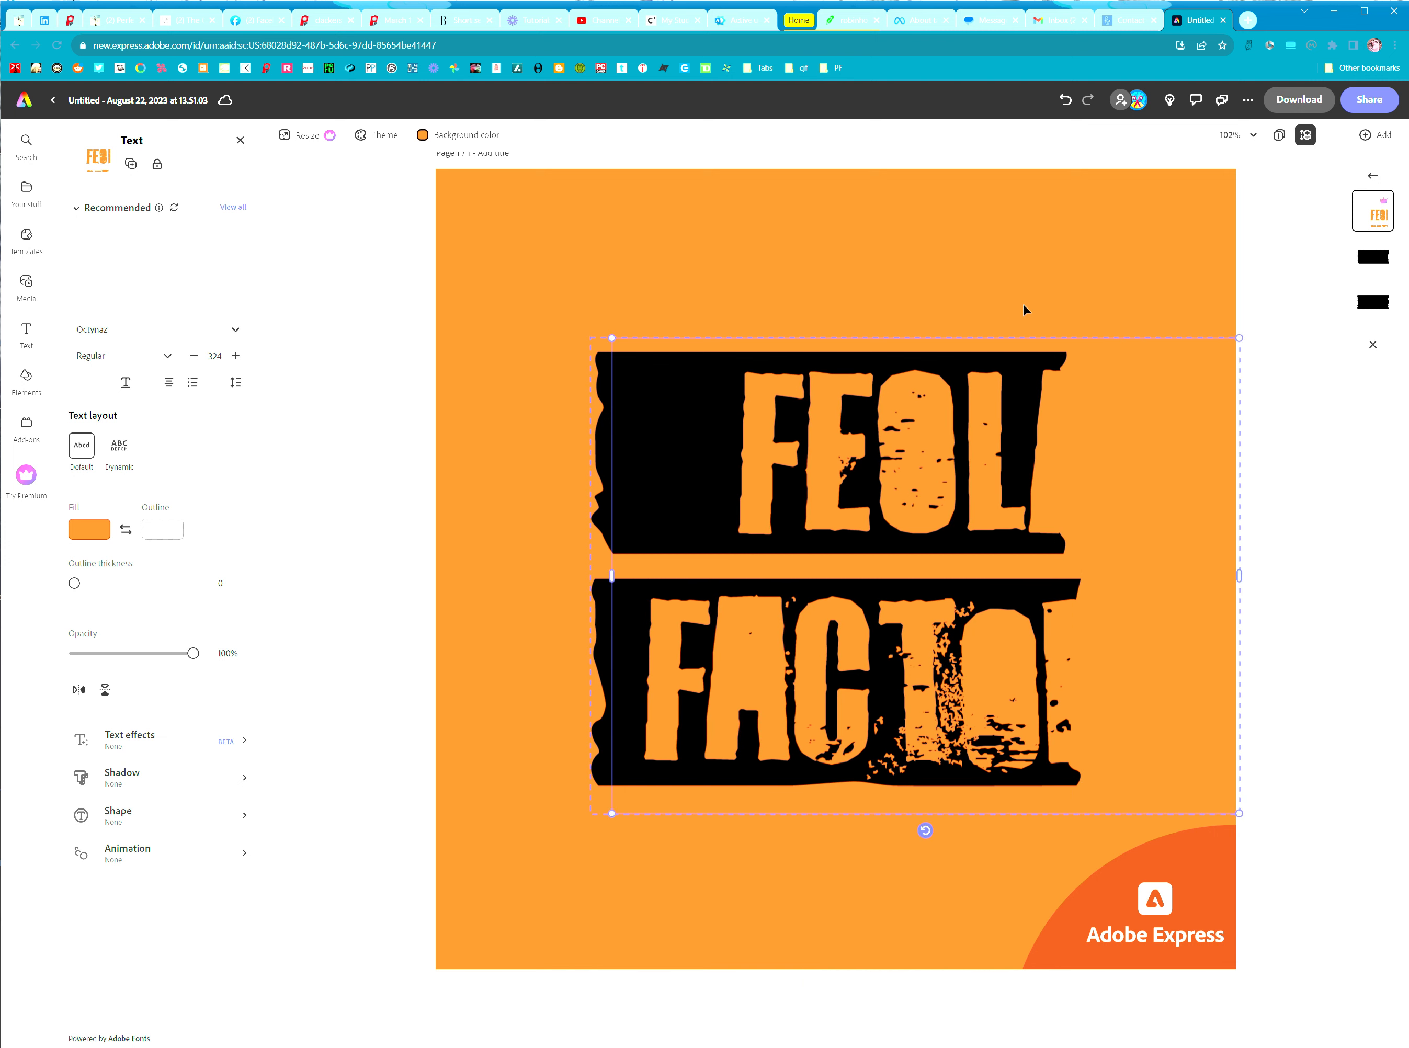
pyautogui.moveTo(1029, 334); pyautogui.dragTo(923, 335)
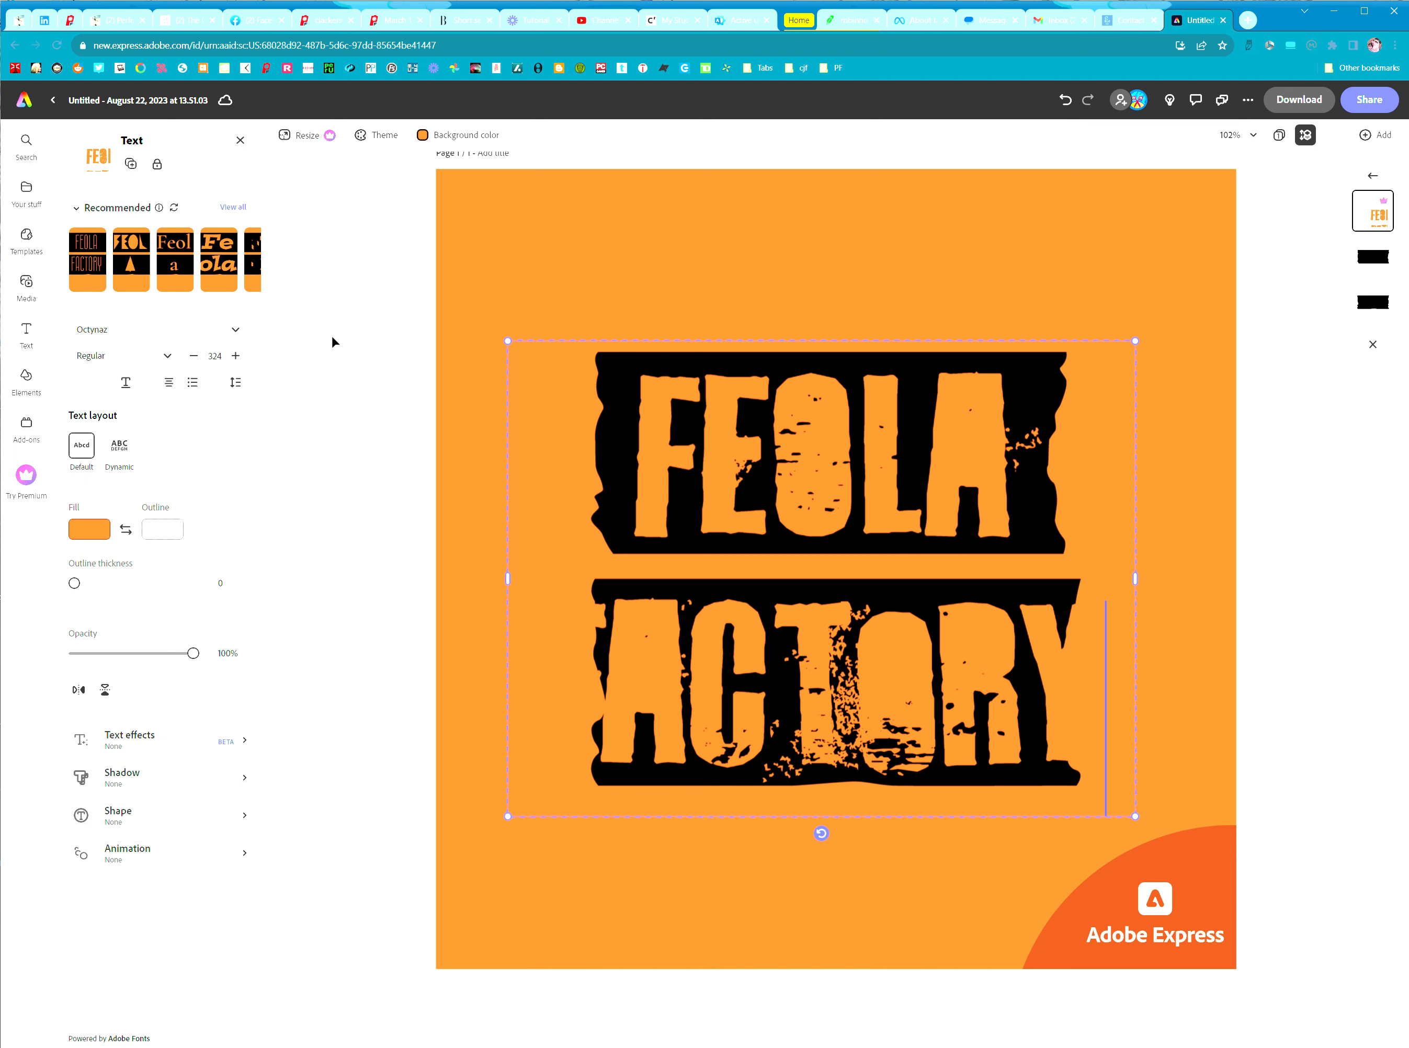
# Step: Look through more Logo templates, including the school and club designs, and leave the Logo collection
pyautogui.click(27, 247)
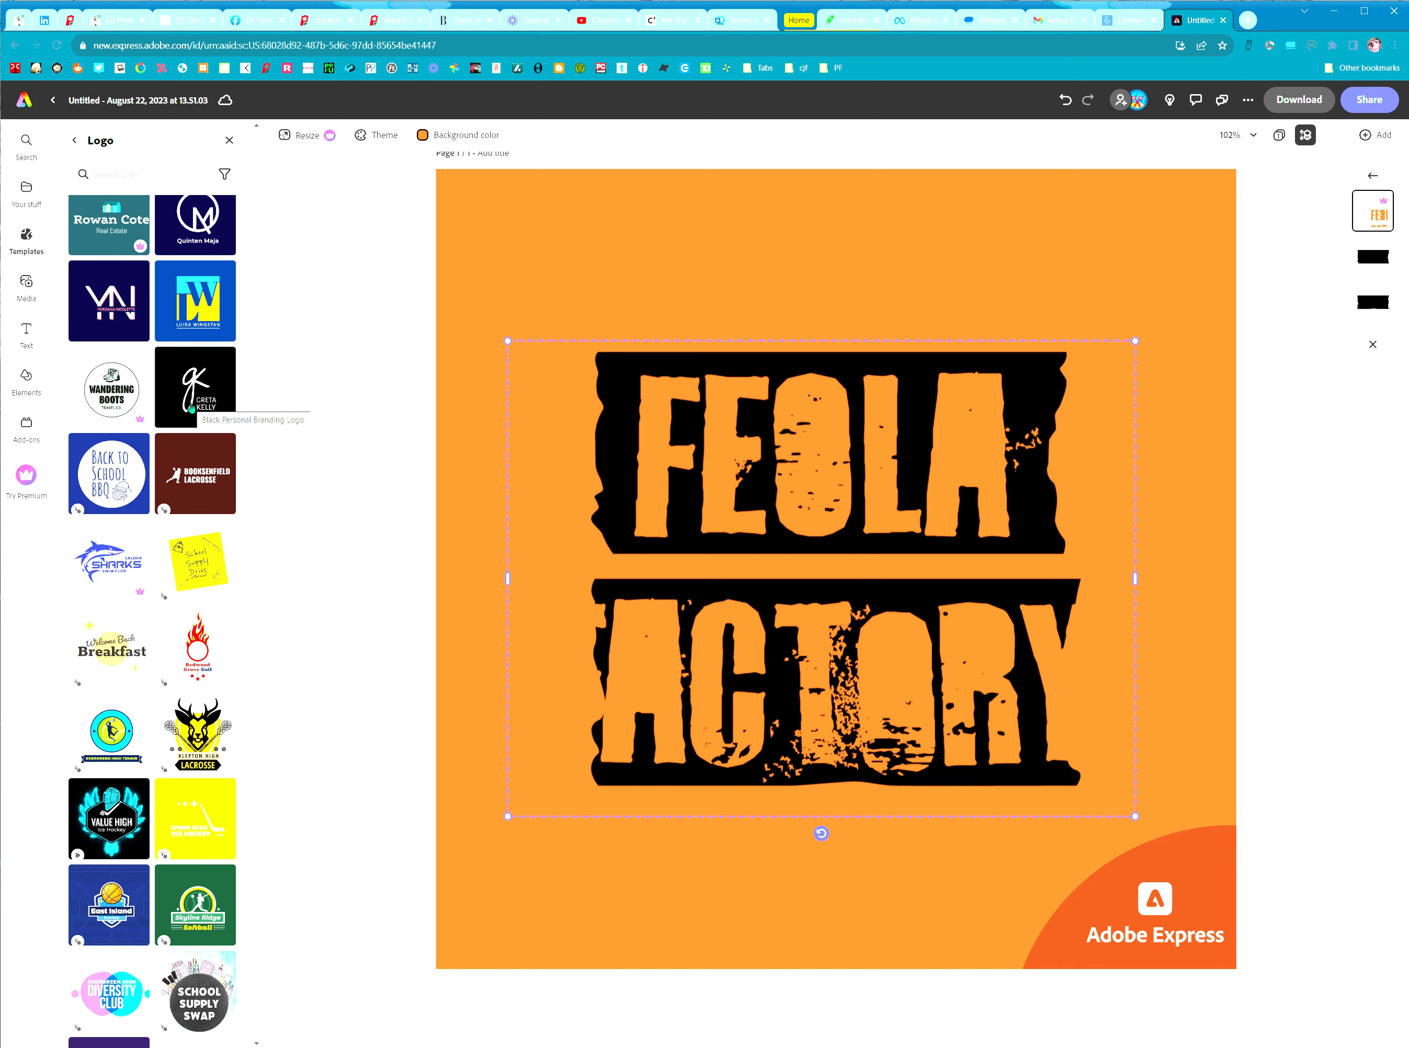
pyautogui.scroll(-6, 191, 409)
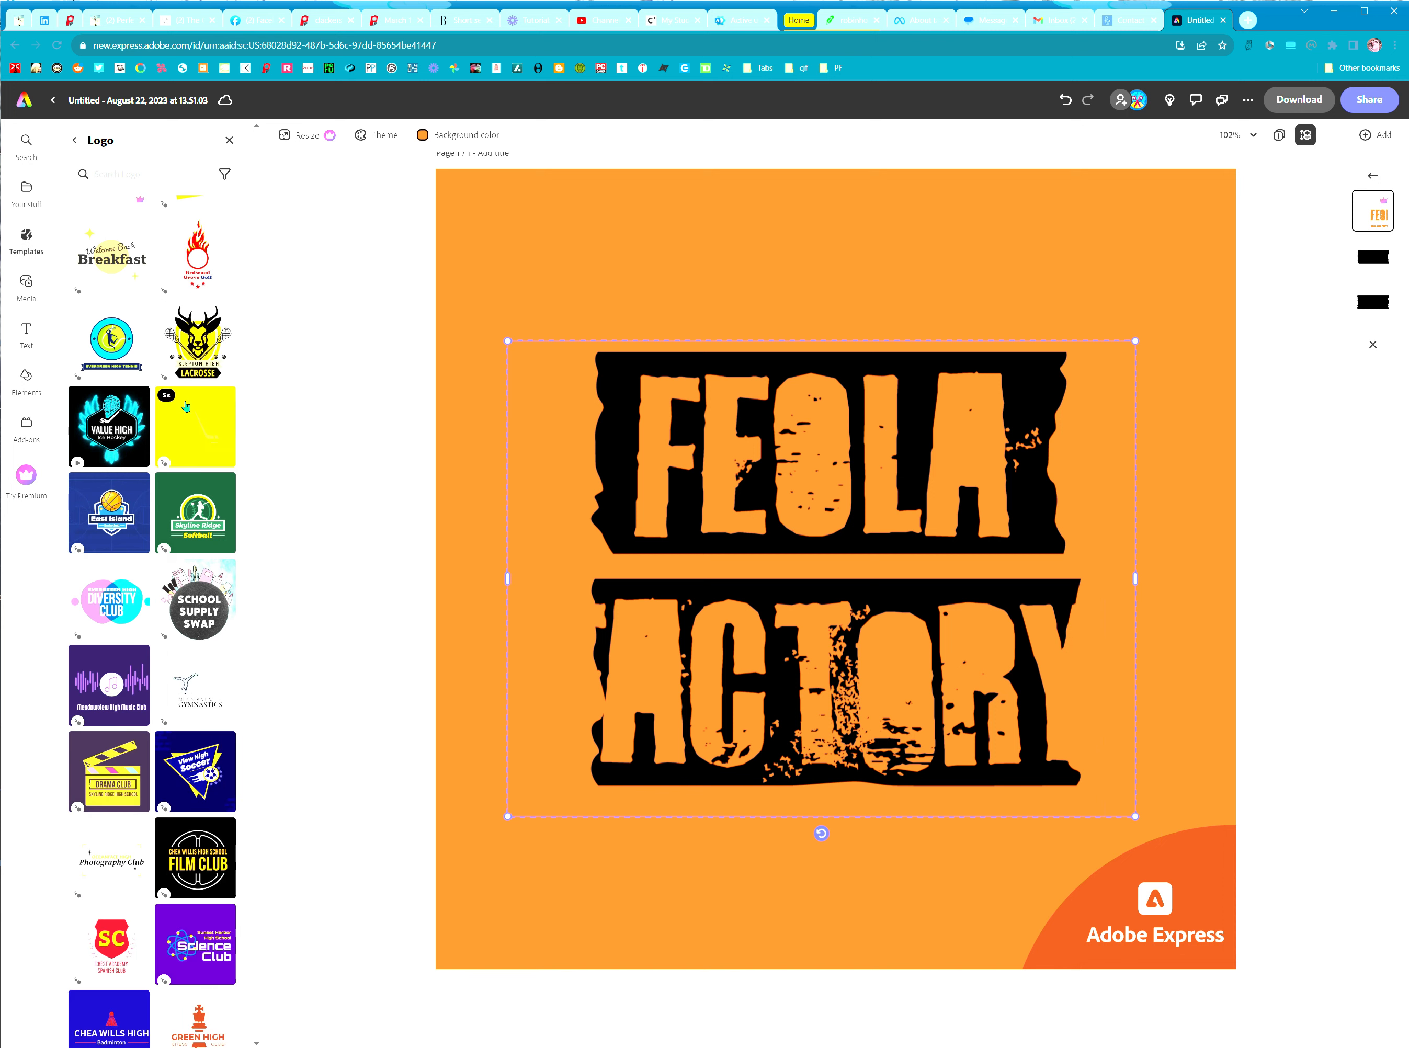
pyautogui.scroll(-4, 186, 407)
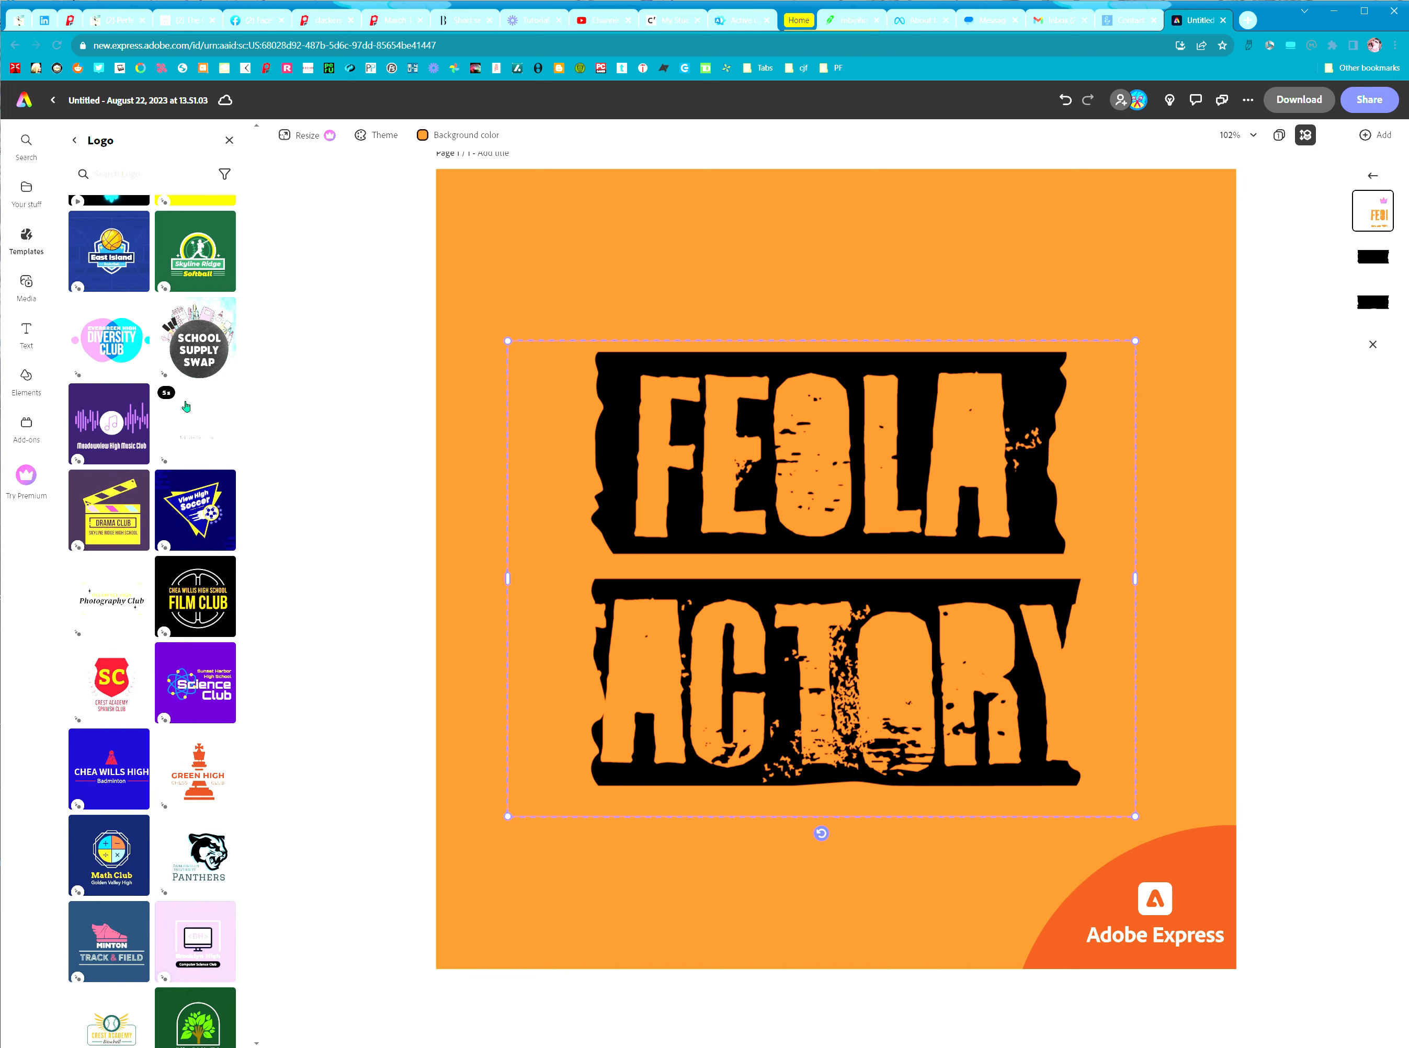
pyautogui.scroll(-2, 186, 406)
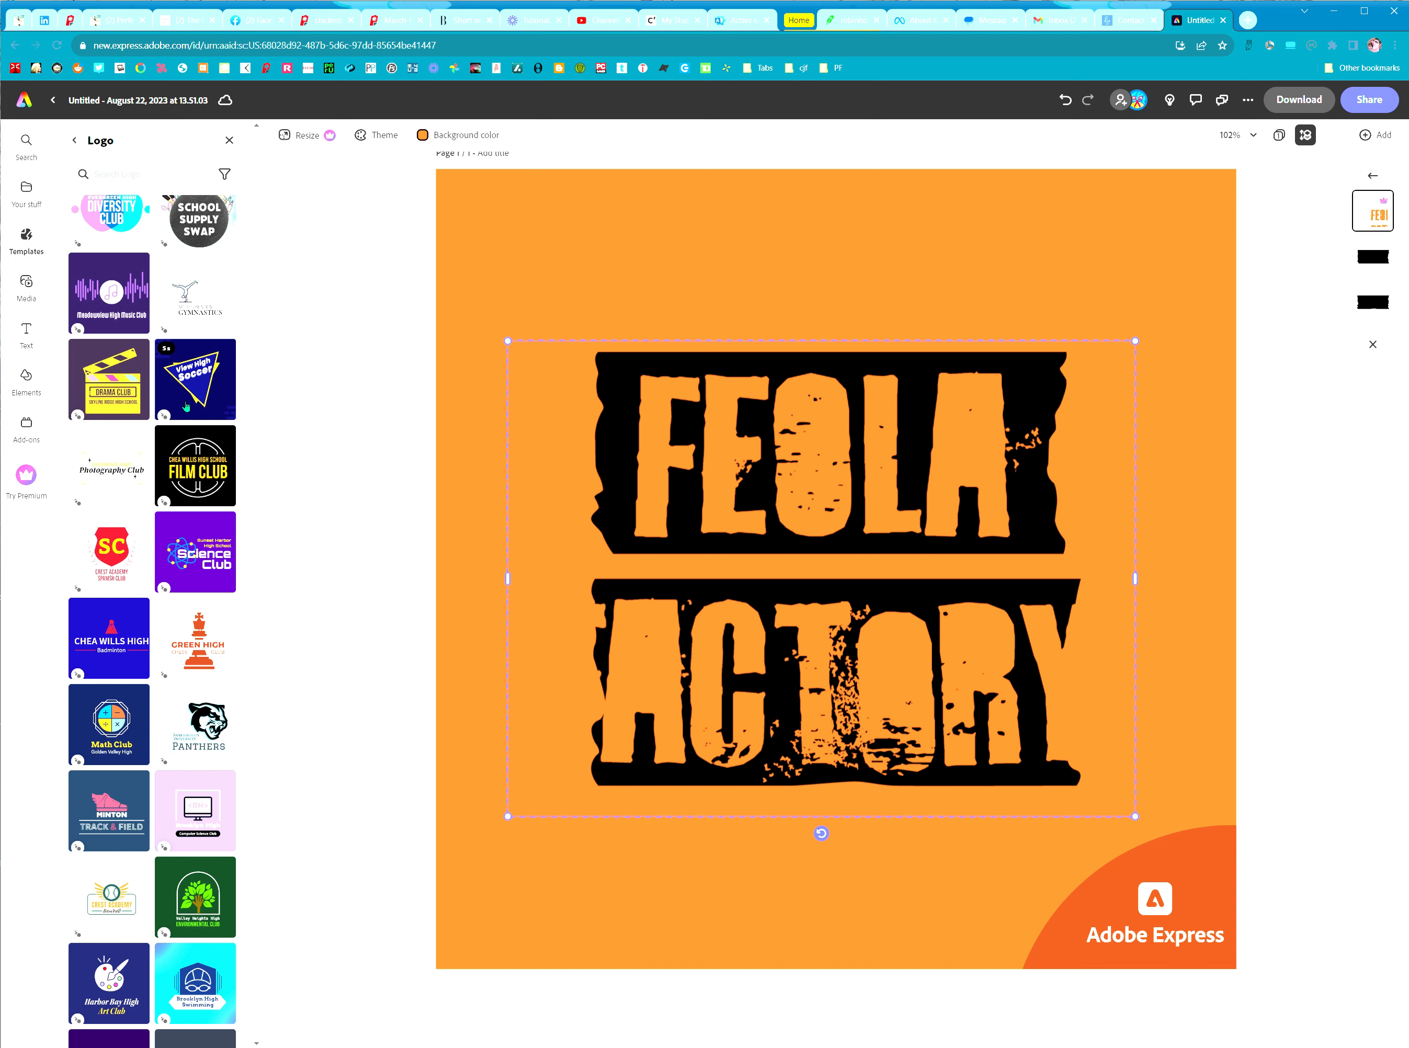
pyautogui.scroll(-3, 186, 406)
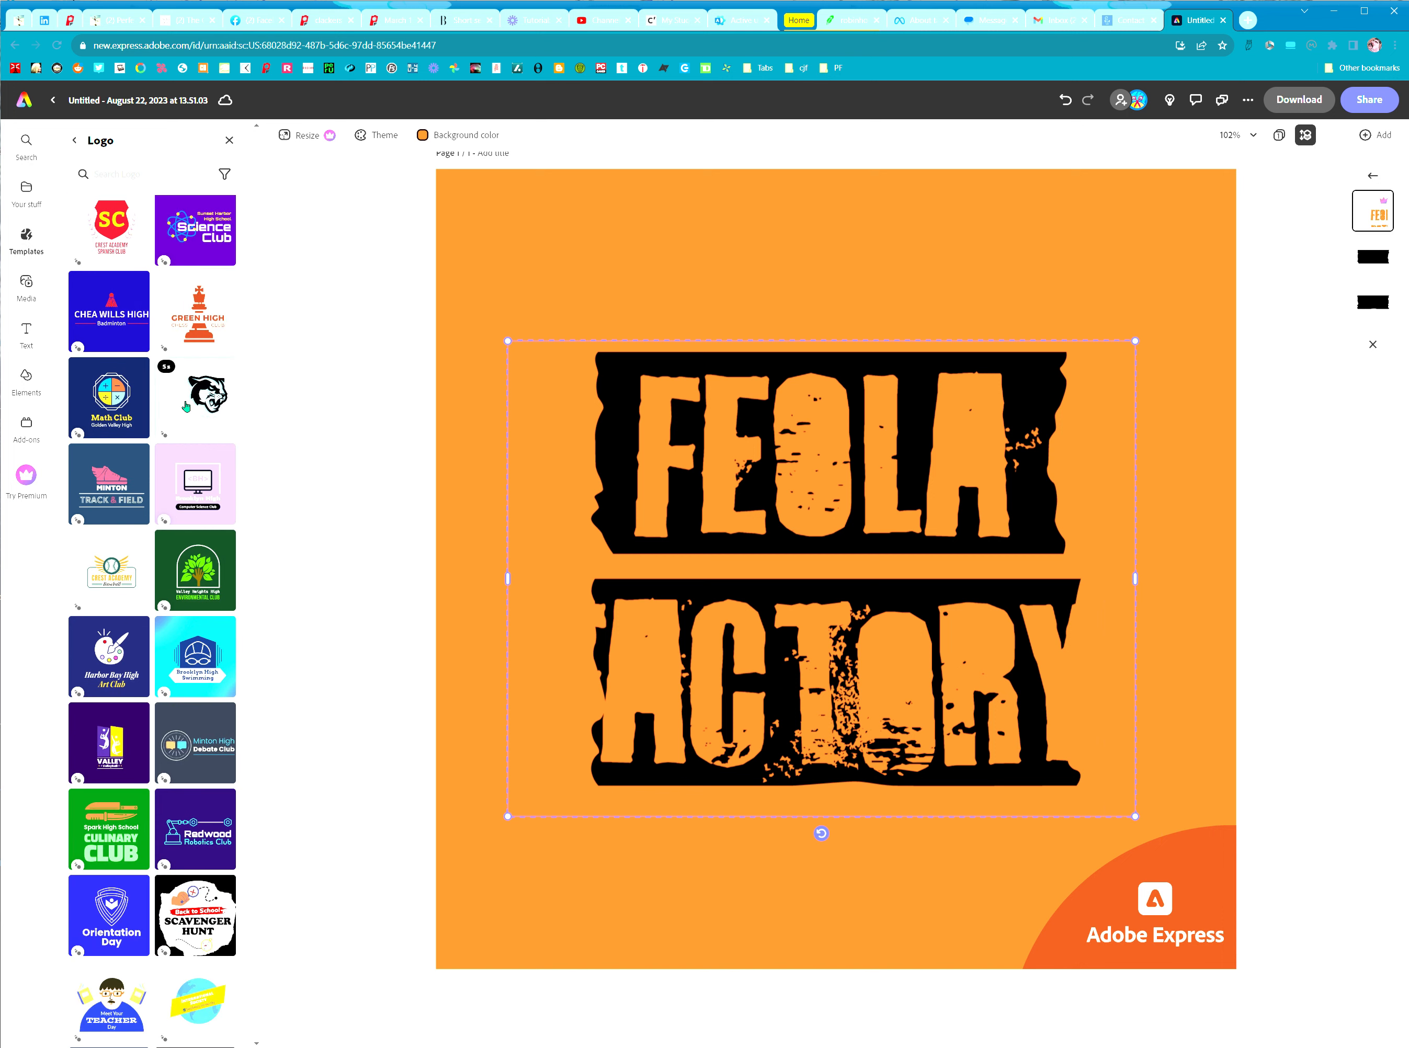
pyautogui.scroll(-3, 186, 406)
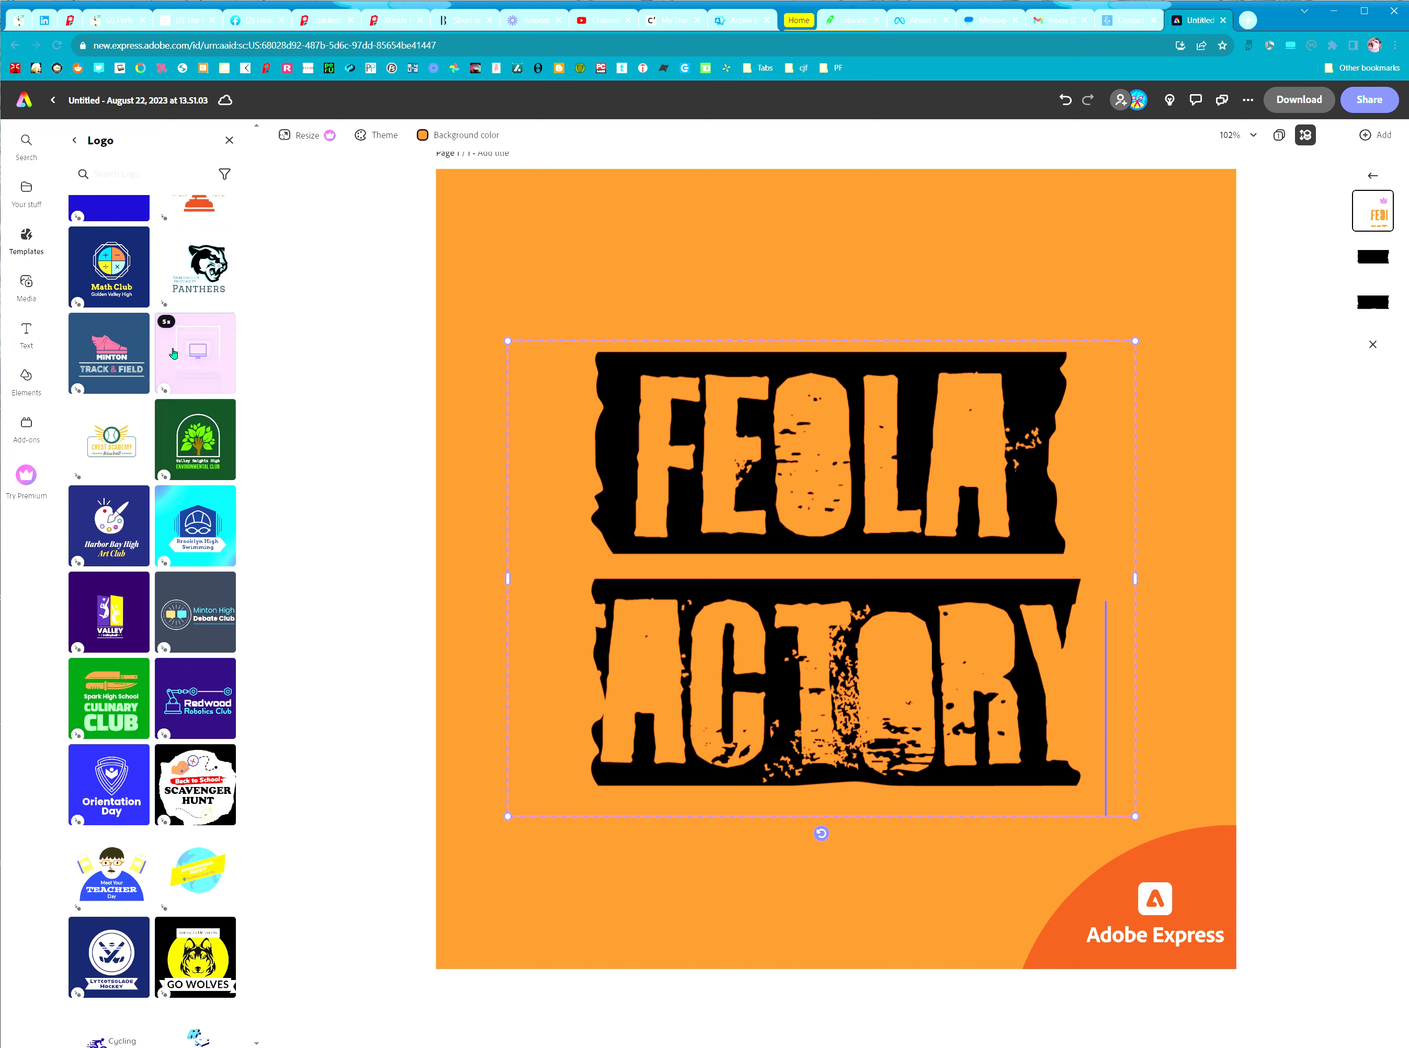
pyautogui.scroll(-10, 185, 382)
pyautogui.scroll(15, 173, 351)
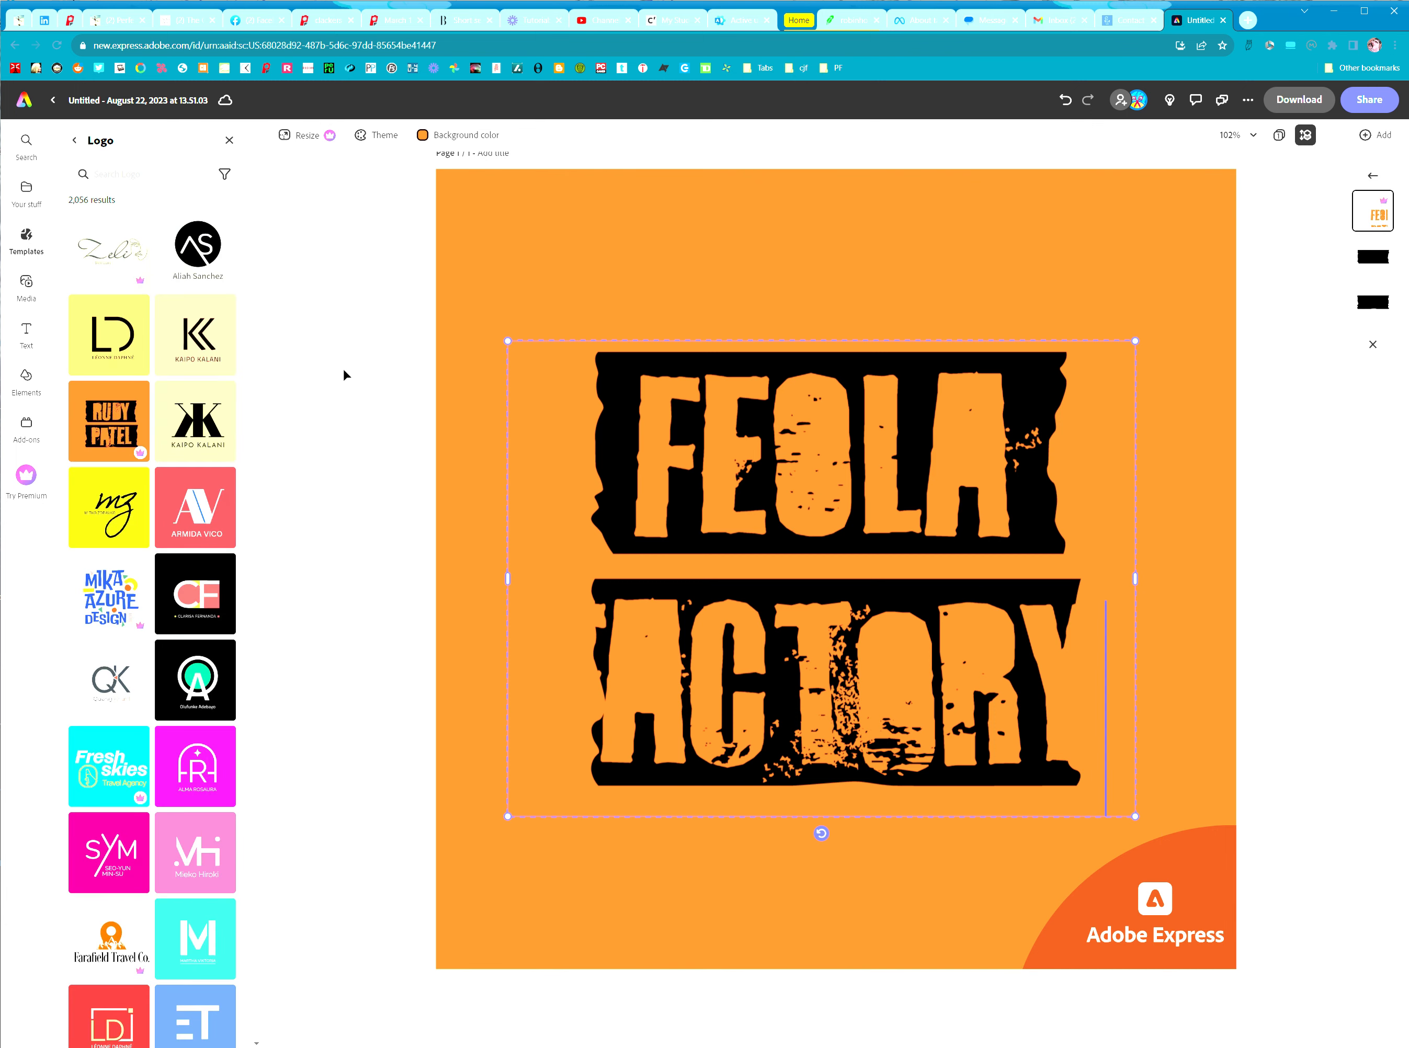
pyautogui.scroll(1, 347, 350)
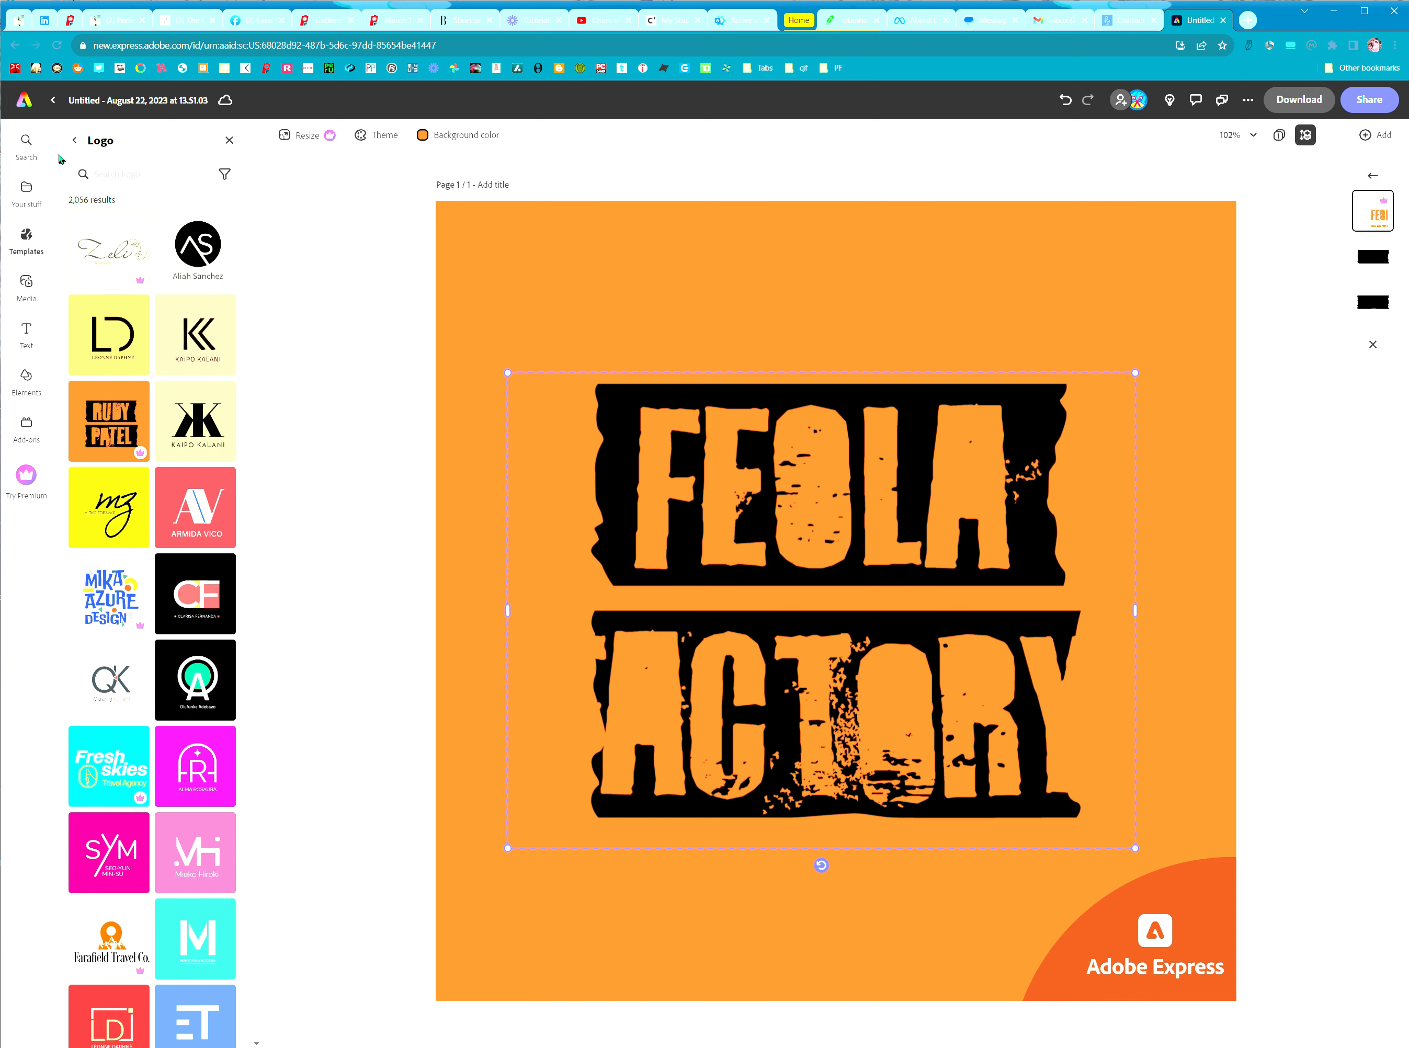
pyautogui.click(75, 138)
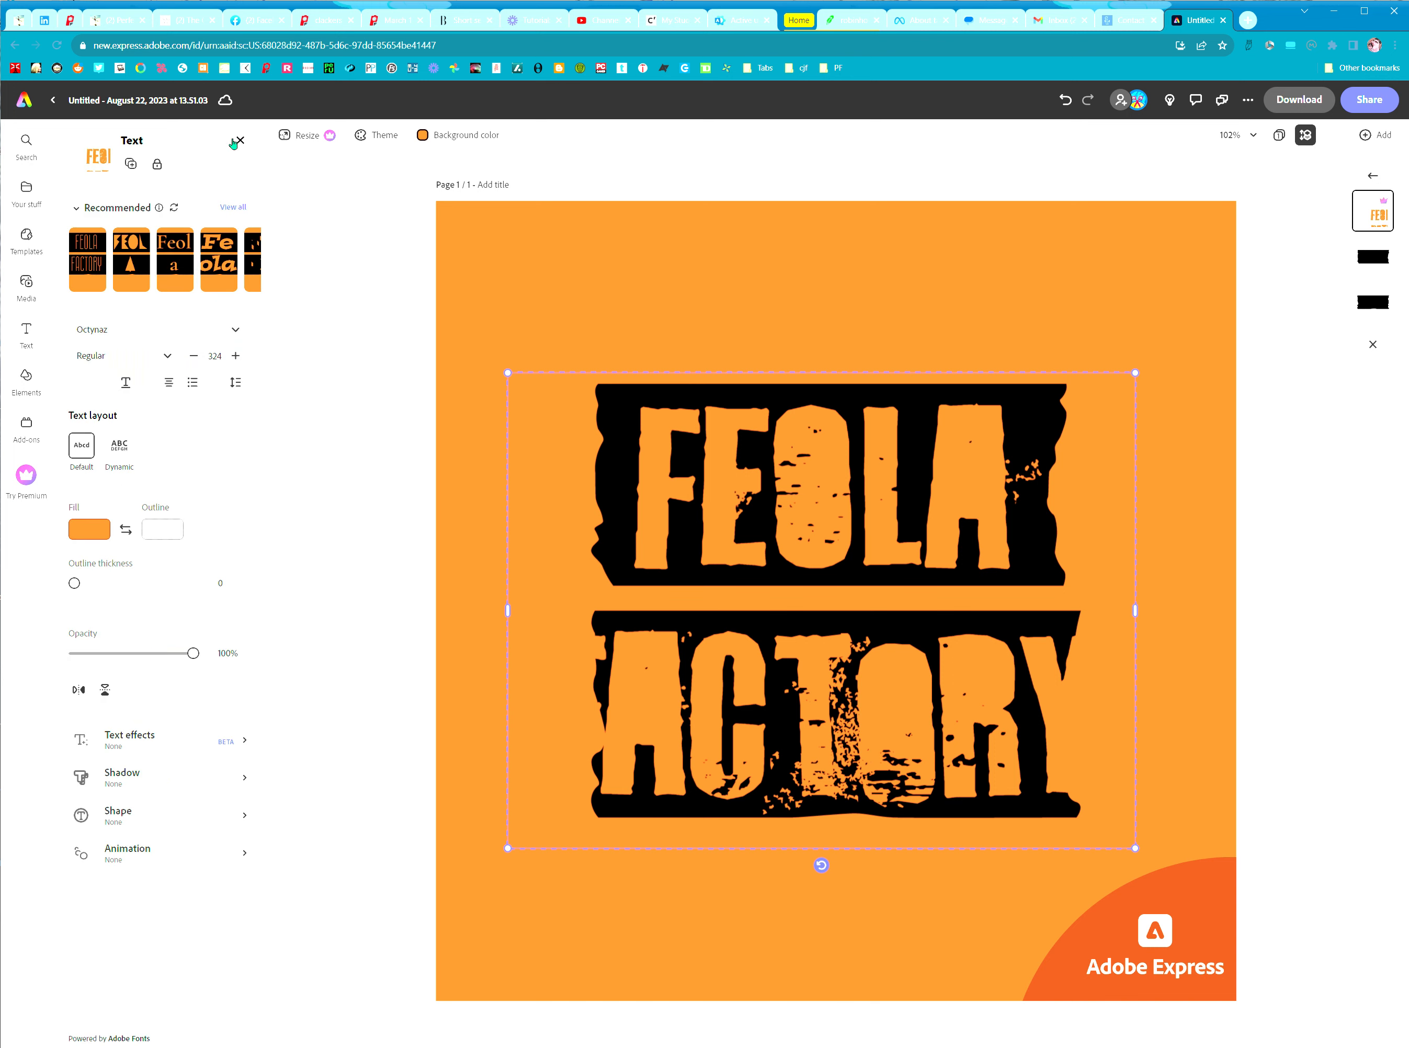
# Step: Leave the FEOLA FACTORY project for the home page and look over its generative tools, quick actions and popular templates
pyautogui.click(28, 190)
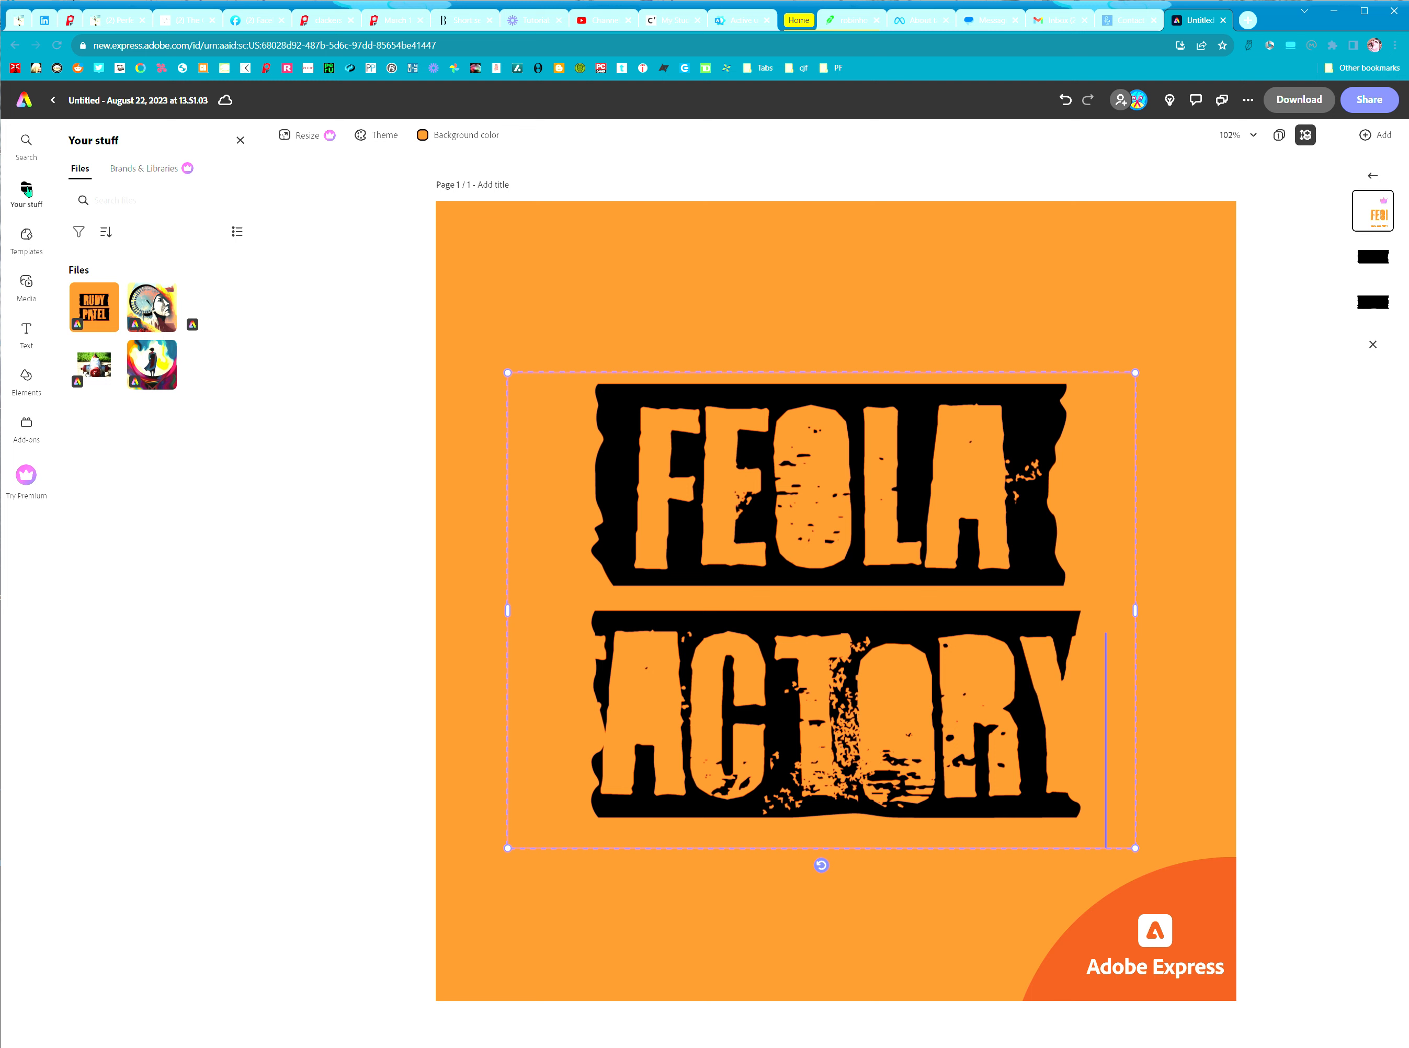
pyautogui.click(25, 104)
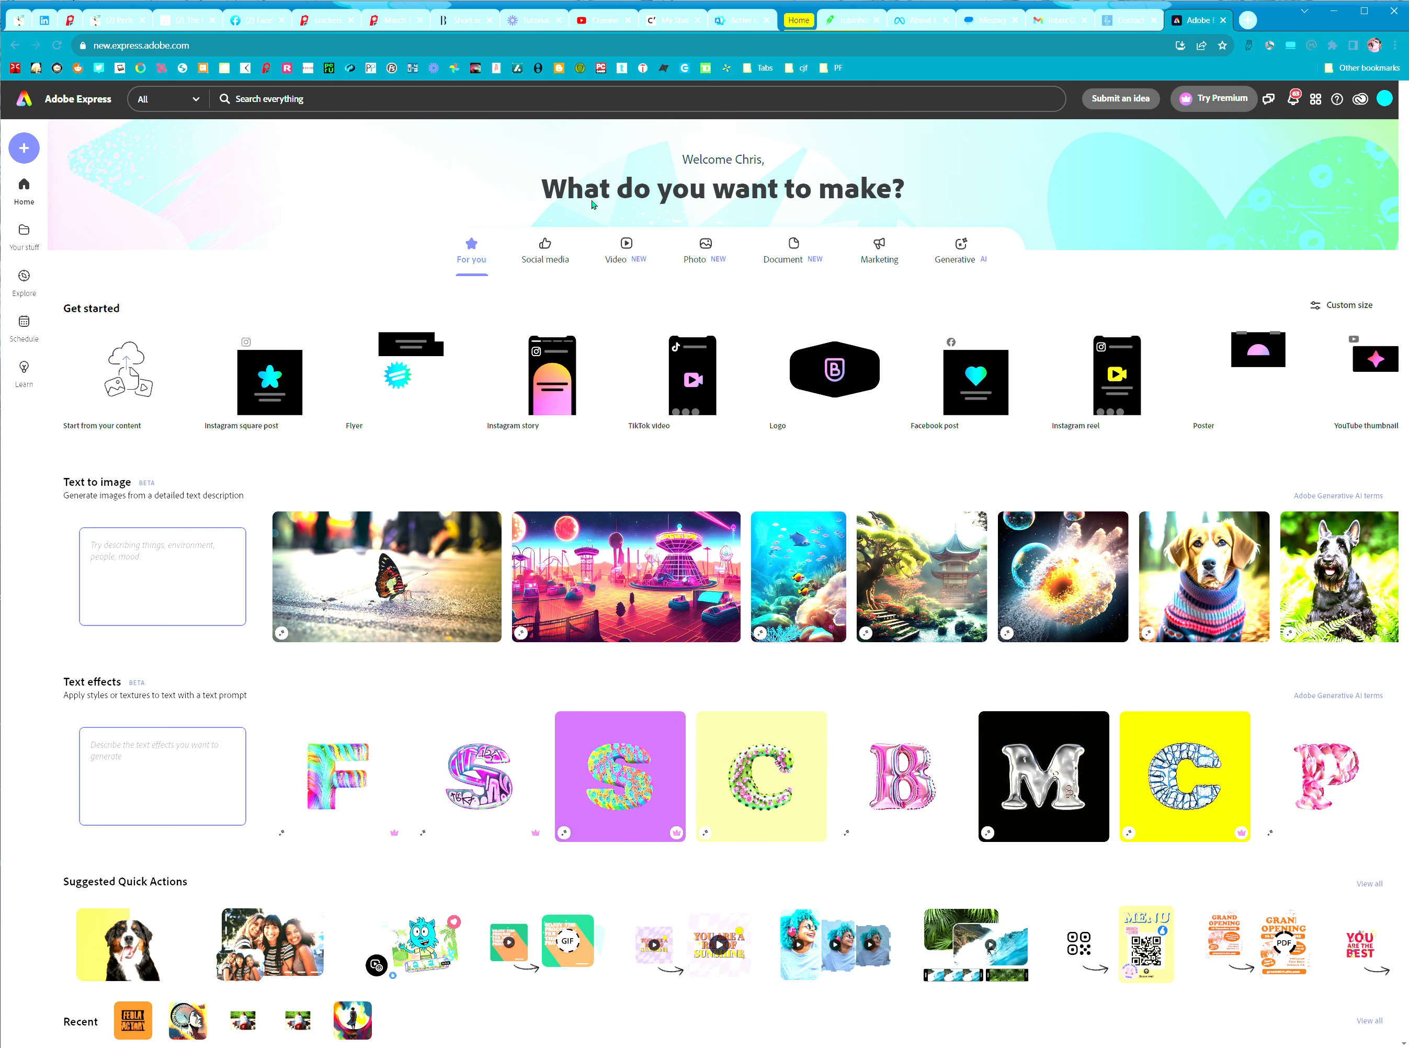
pyautogui.scroll(-4, 248, 670)
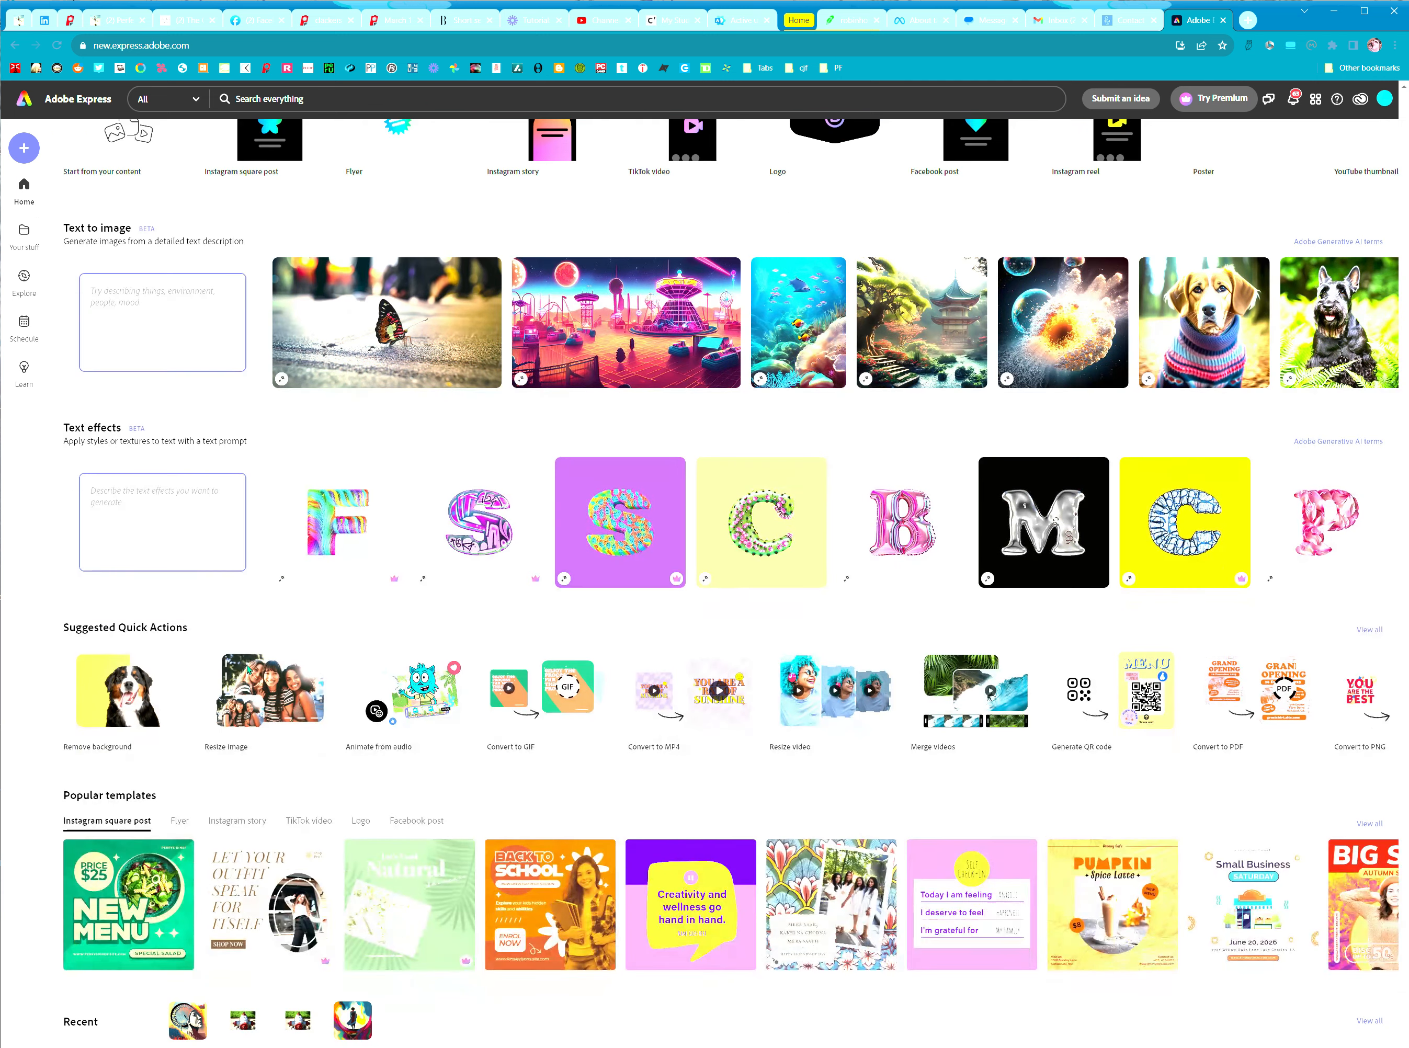
pyautogui.scroll(4, 249, 668)
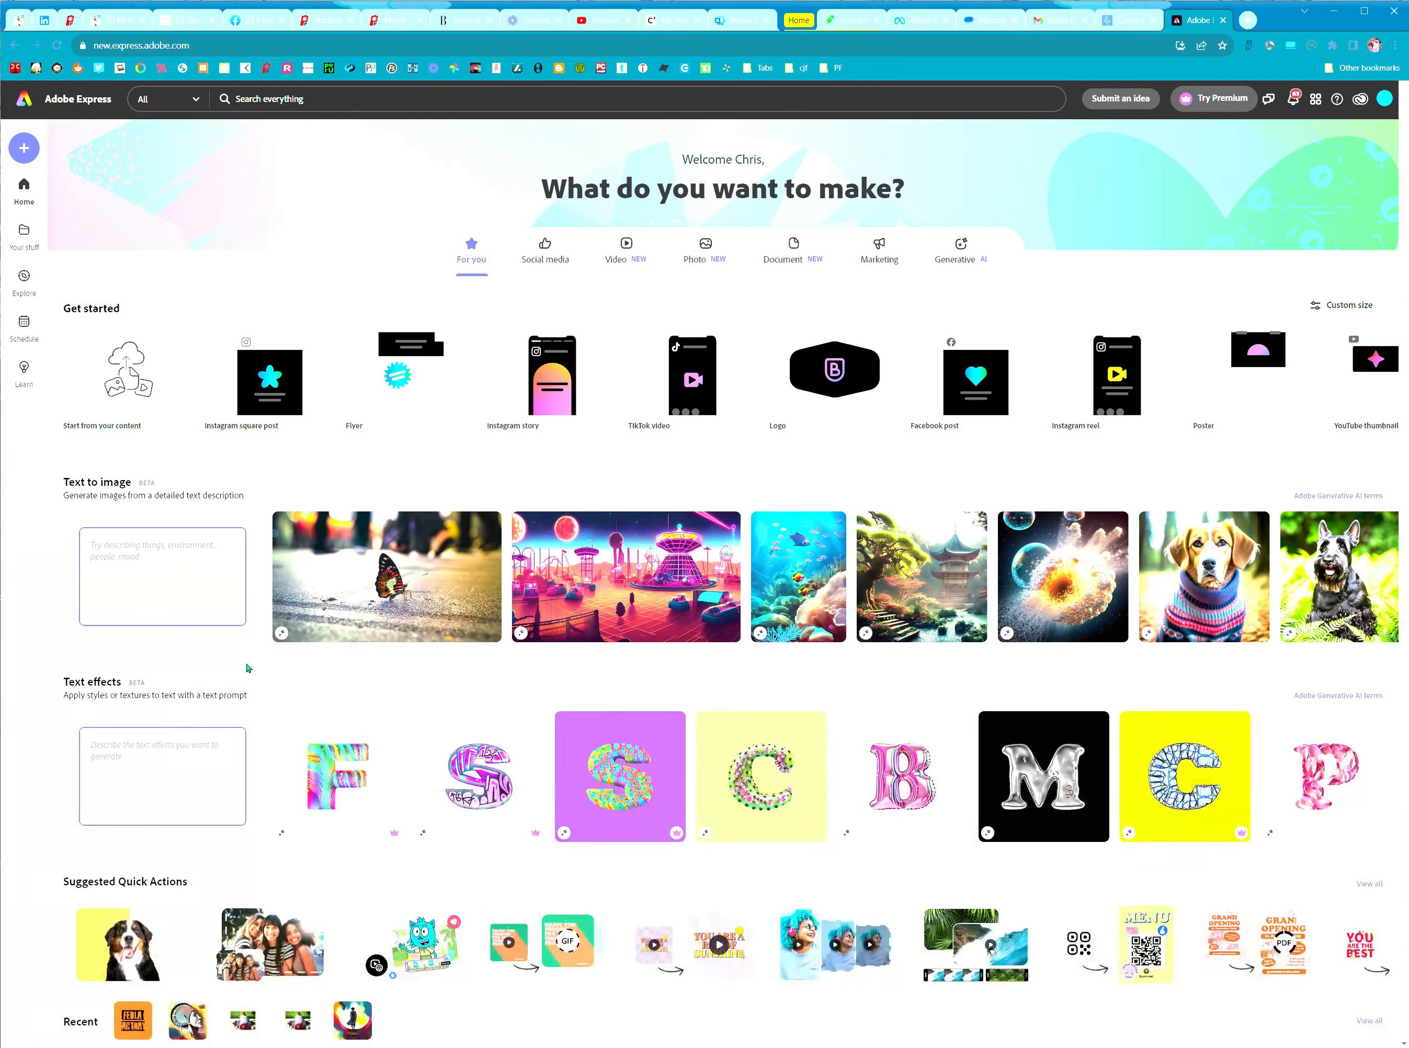
# Step: Generate images with Text to image from the prompt "A logo for Feola Factory"
pyautogui.click(201, 547)
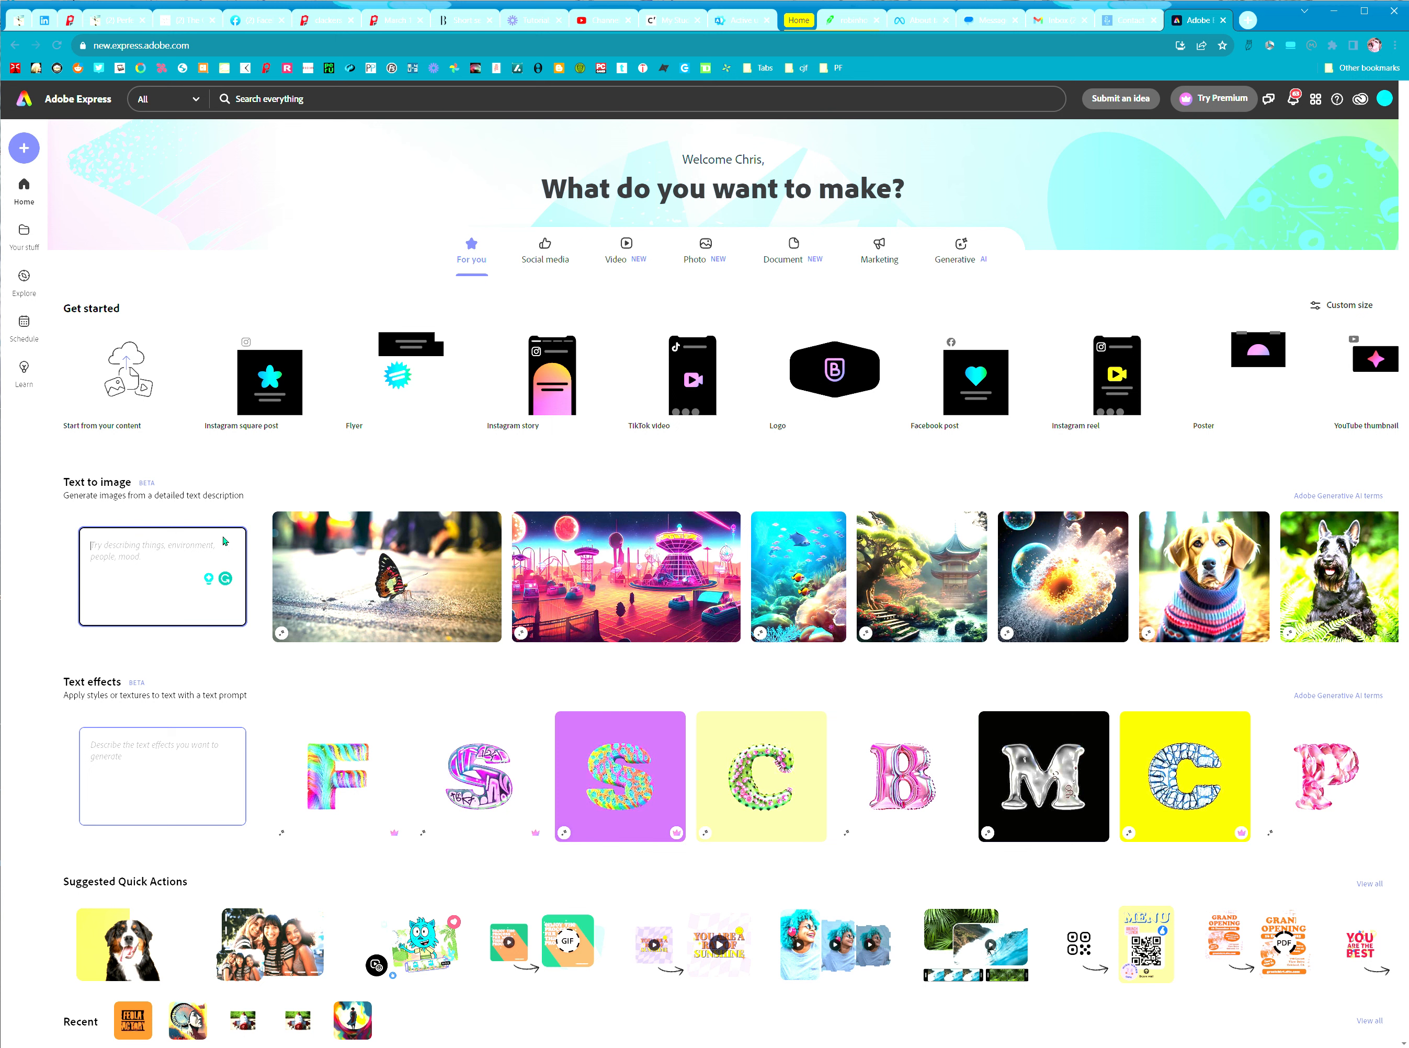
pyautogui.write('A l')
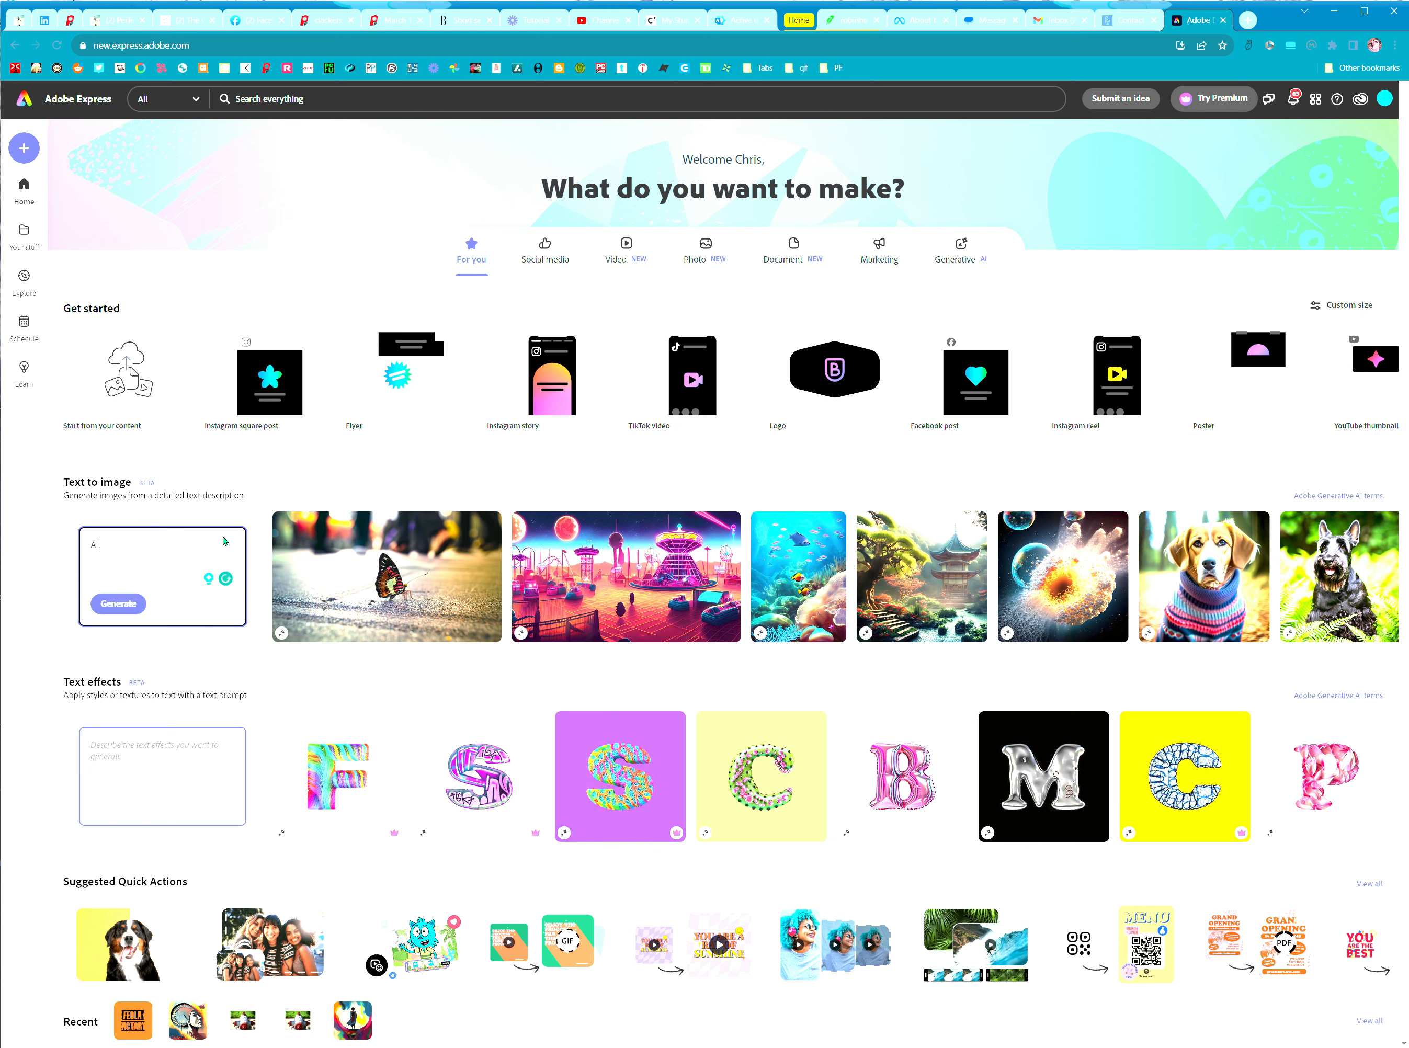
pyautogui.write('ogo for Feola Factory')
pyautogui.click(133, 609)
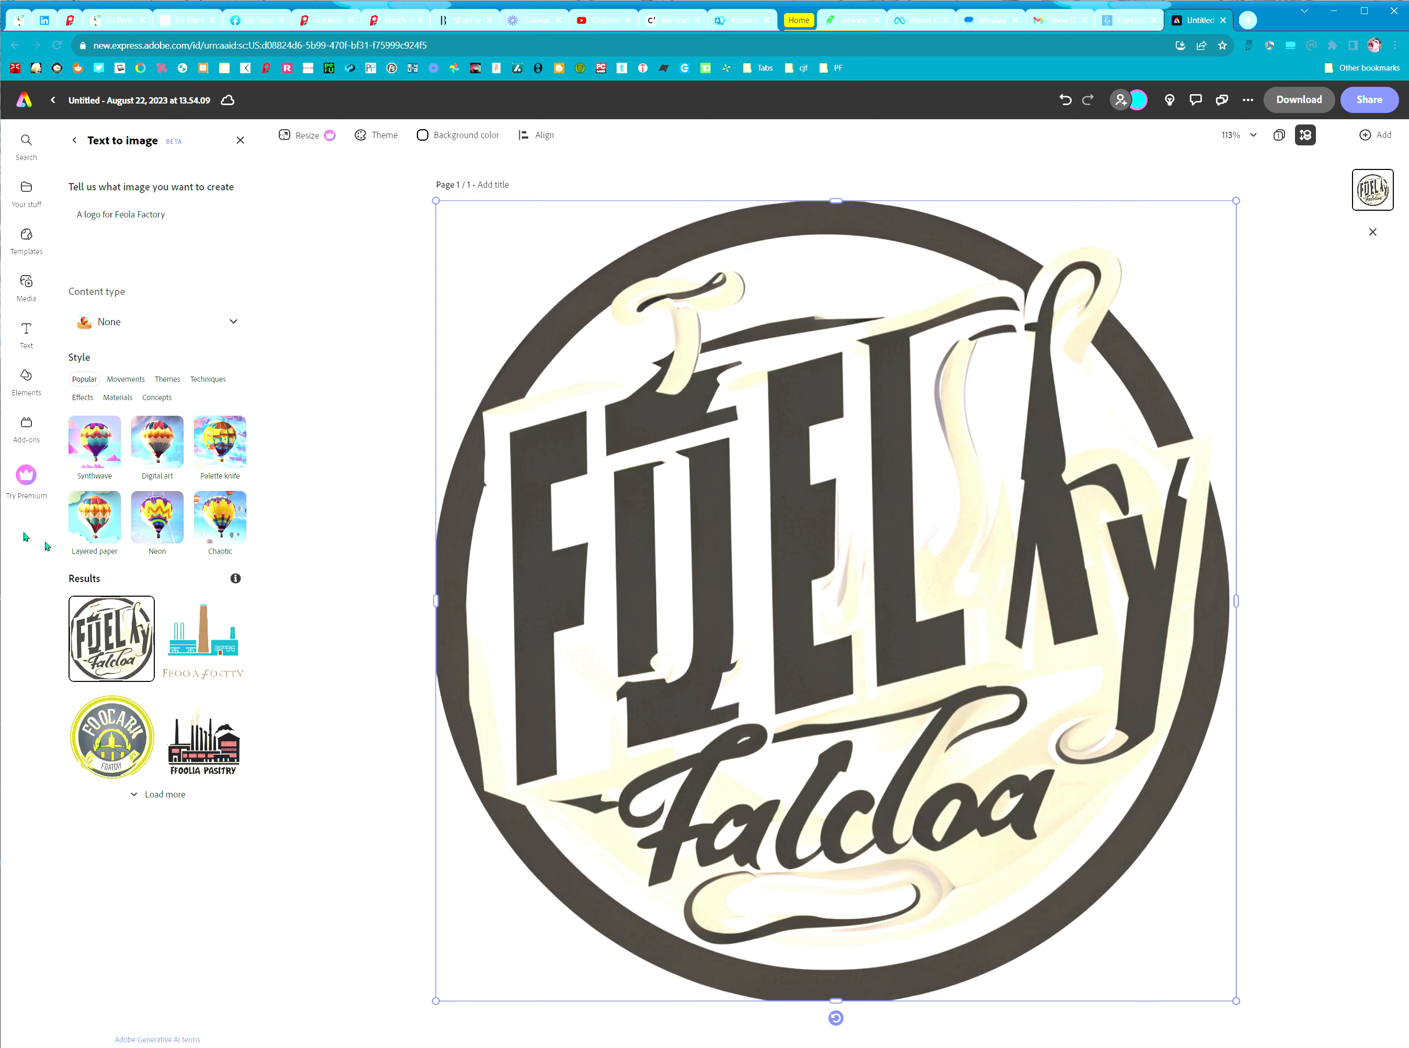
# Step: Show the Themes styles, preview the teal factory result, and place the black factory logo with pink windows on the canvas
pyautogui.click(166, 380)
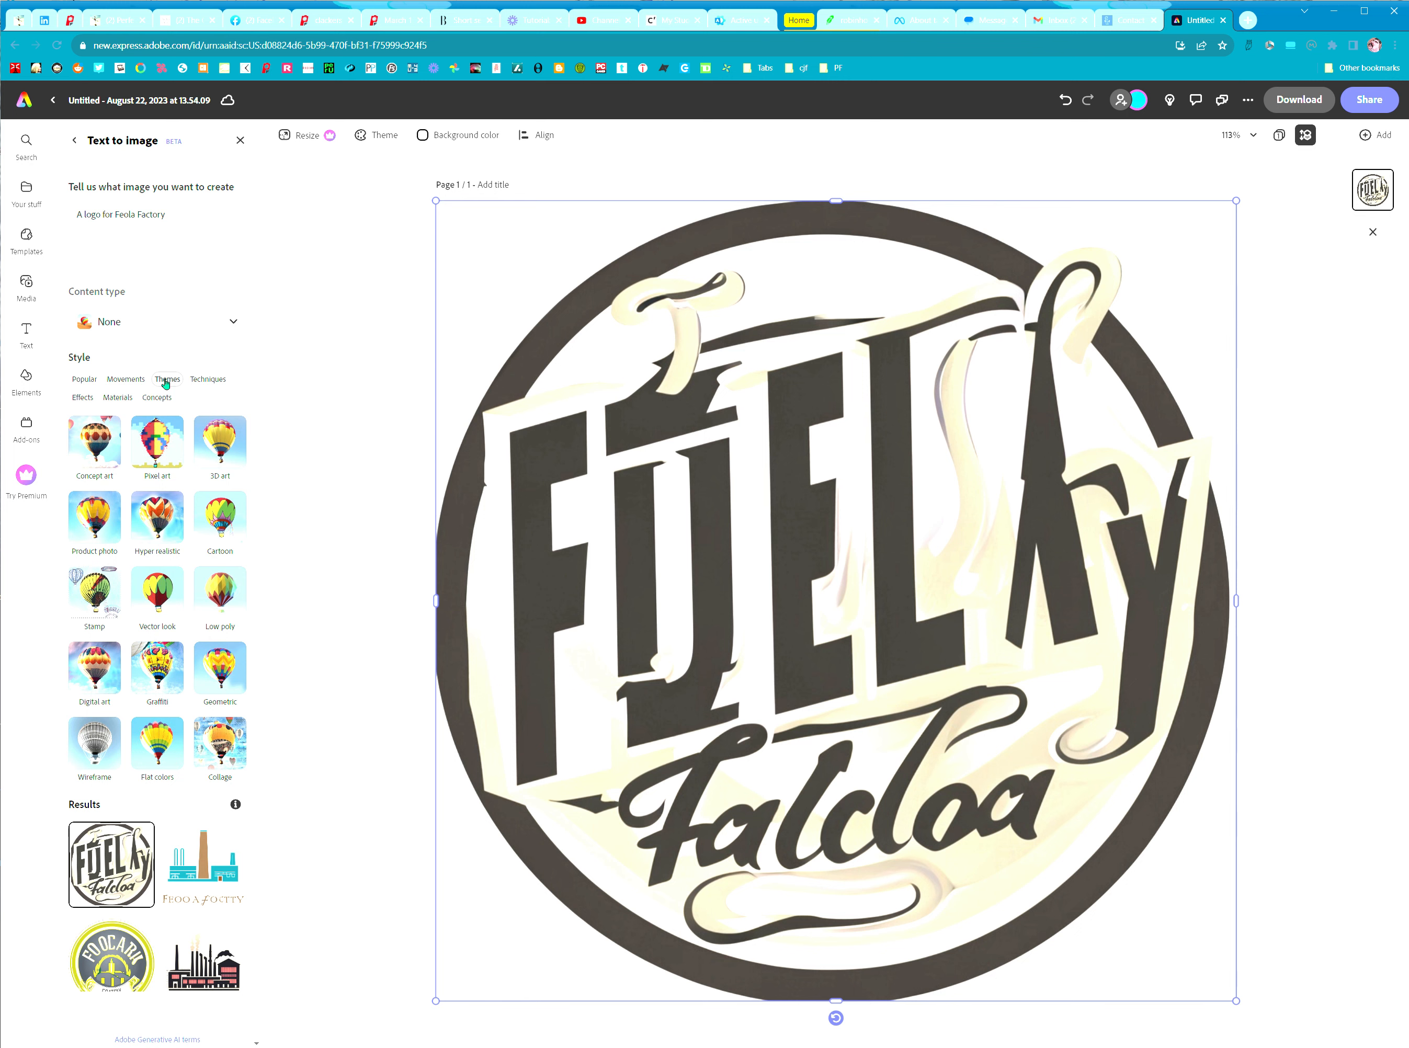
pyautogui.scroll(-1, 182, 815)
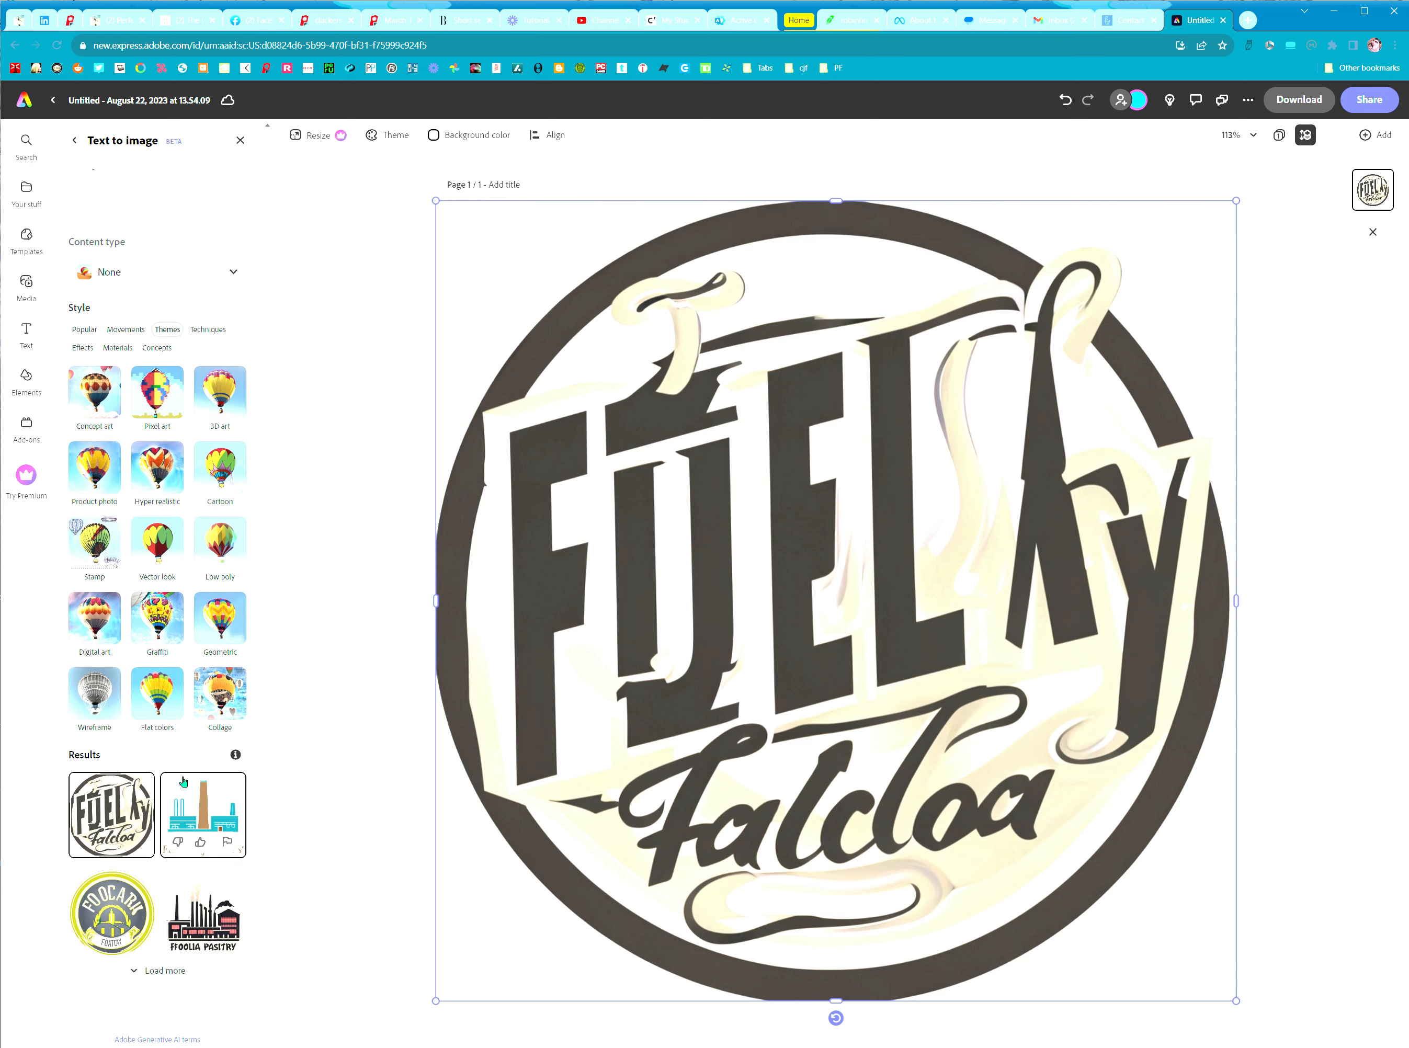
pyautogui.moveTo(198, 810)
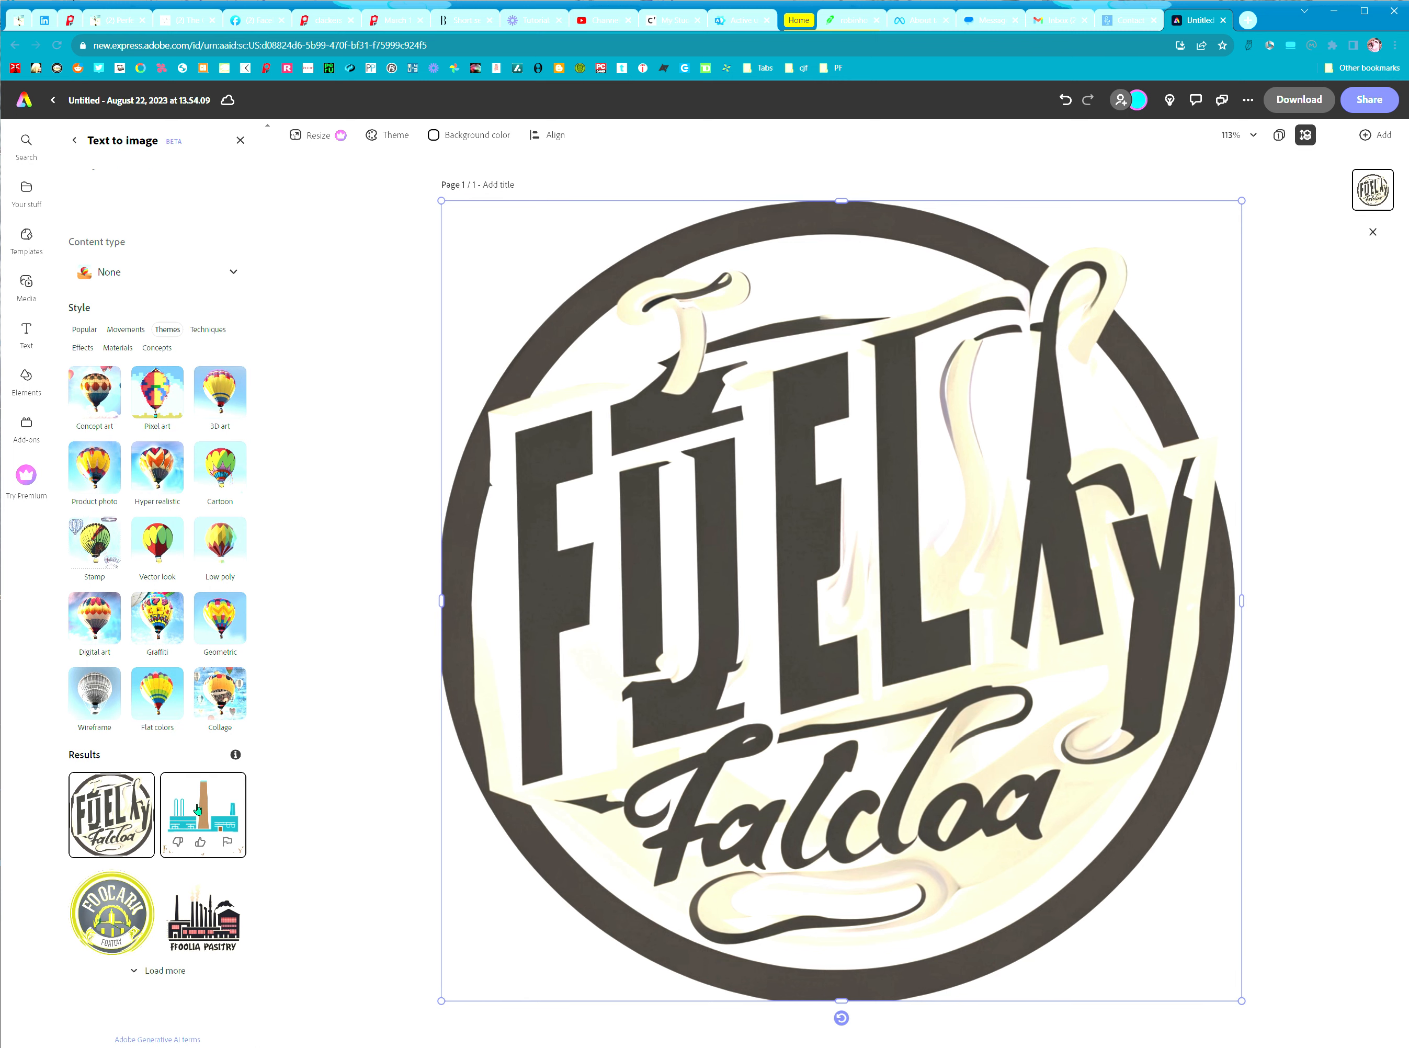
pyautogui.click(197, 810)
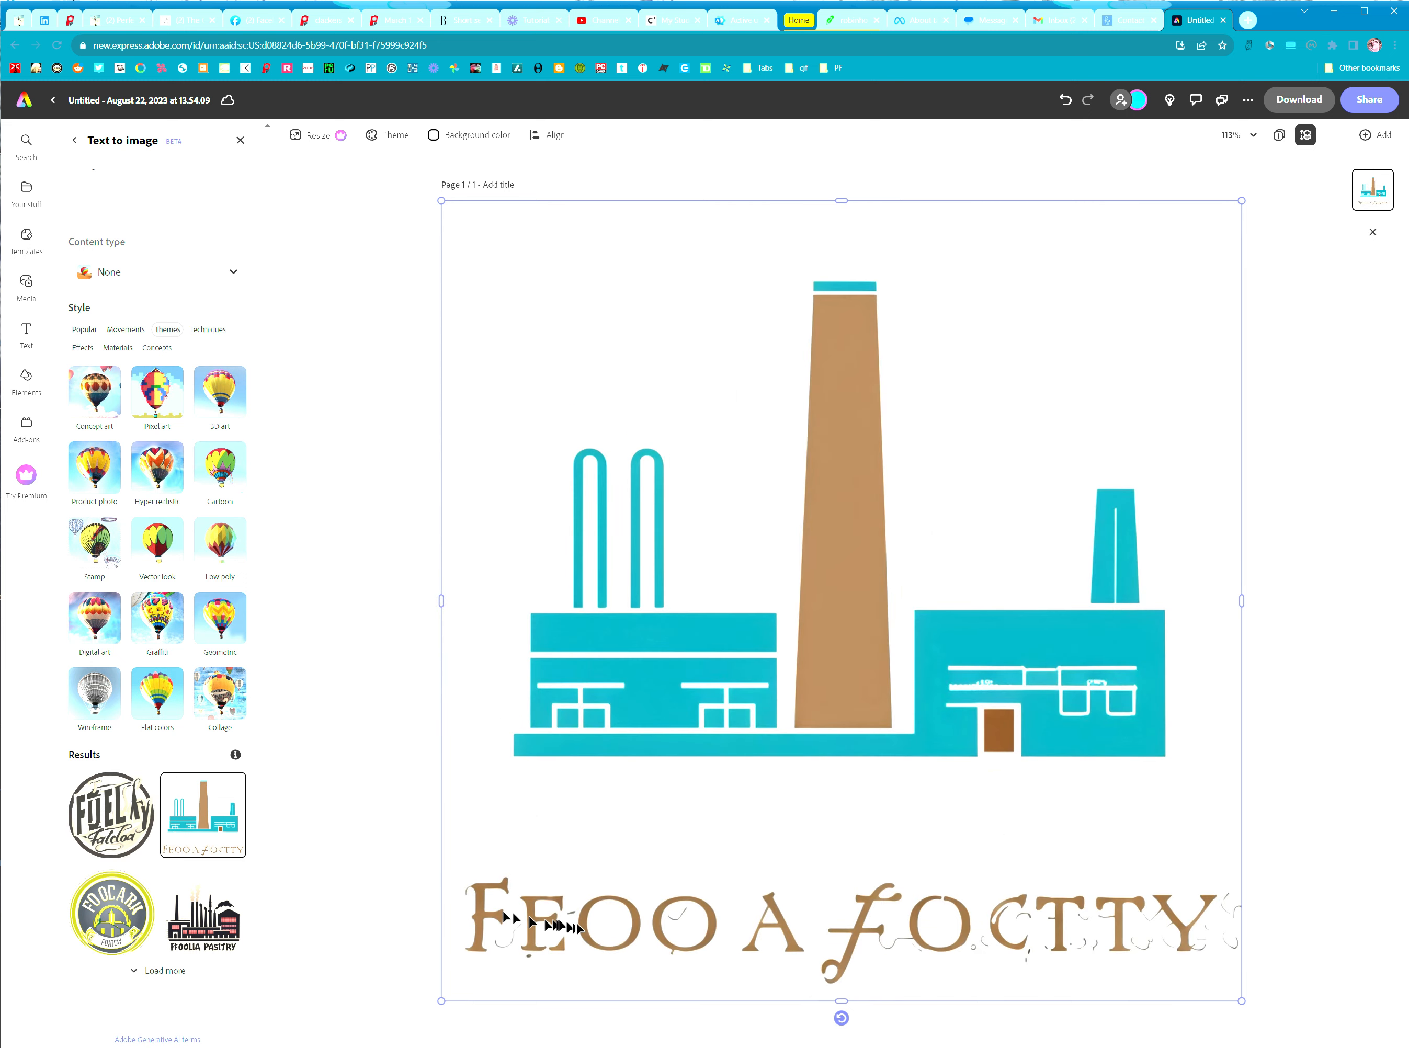
pyautogui.click(220, 912)
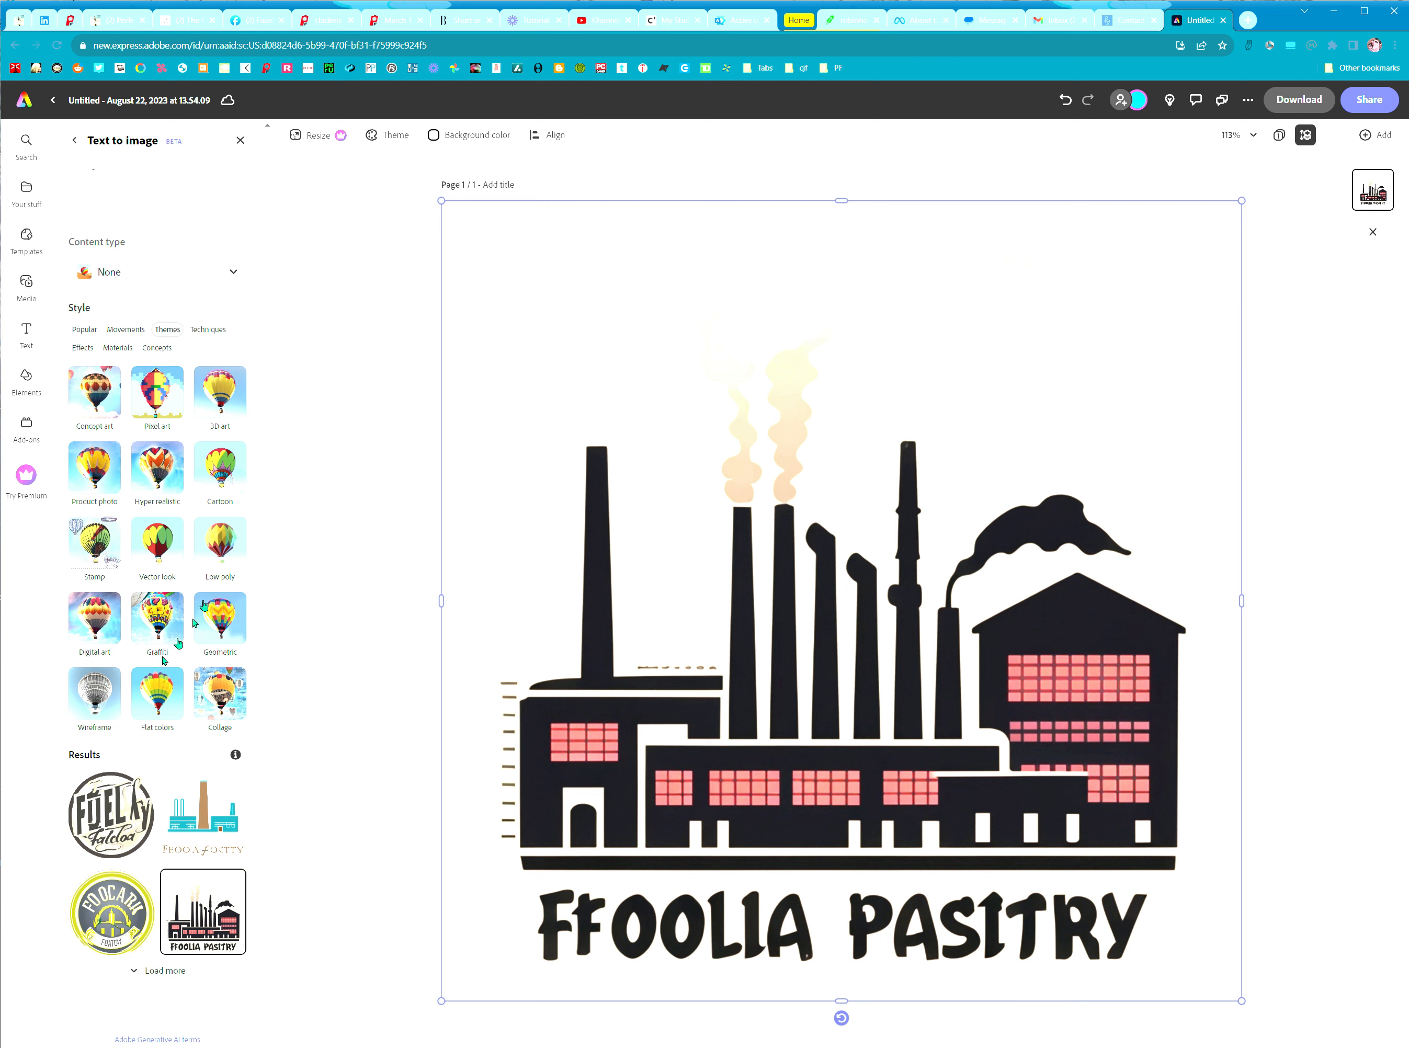
# Step: Try to edit the lettering beneath the factory in the generated logo image as text
pyautogui.click(661, 936)
pyautogui.doubleClick(759, 926)
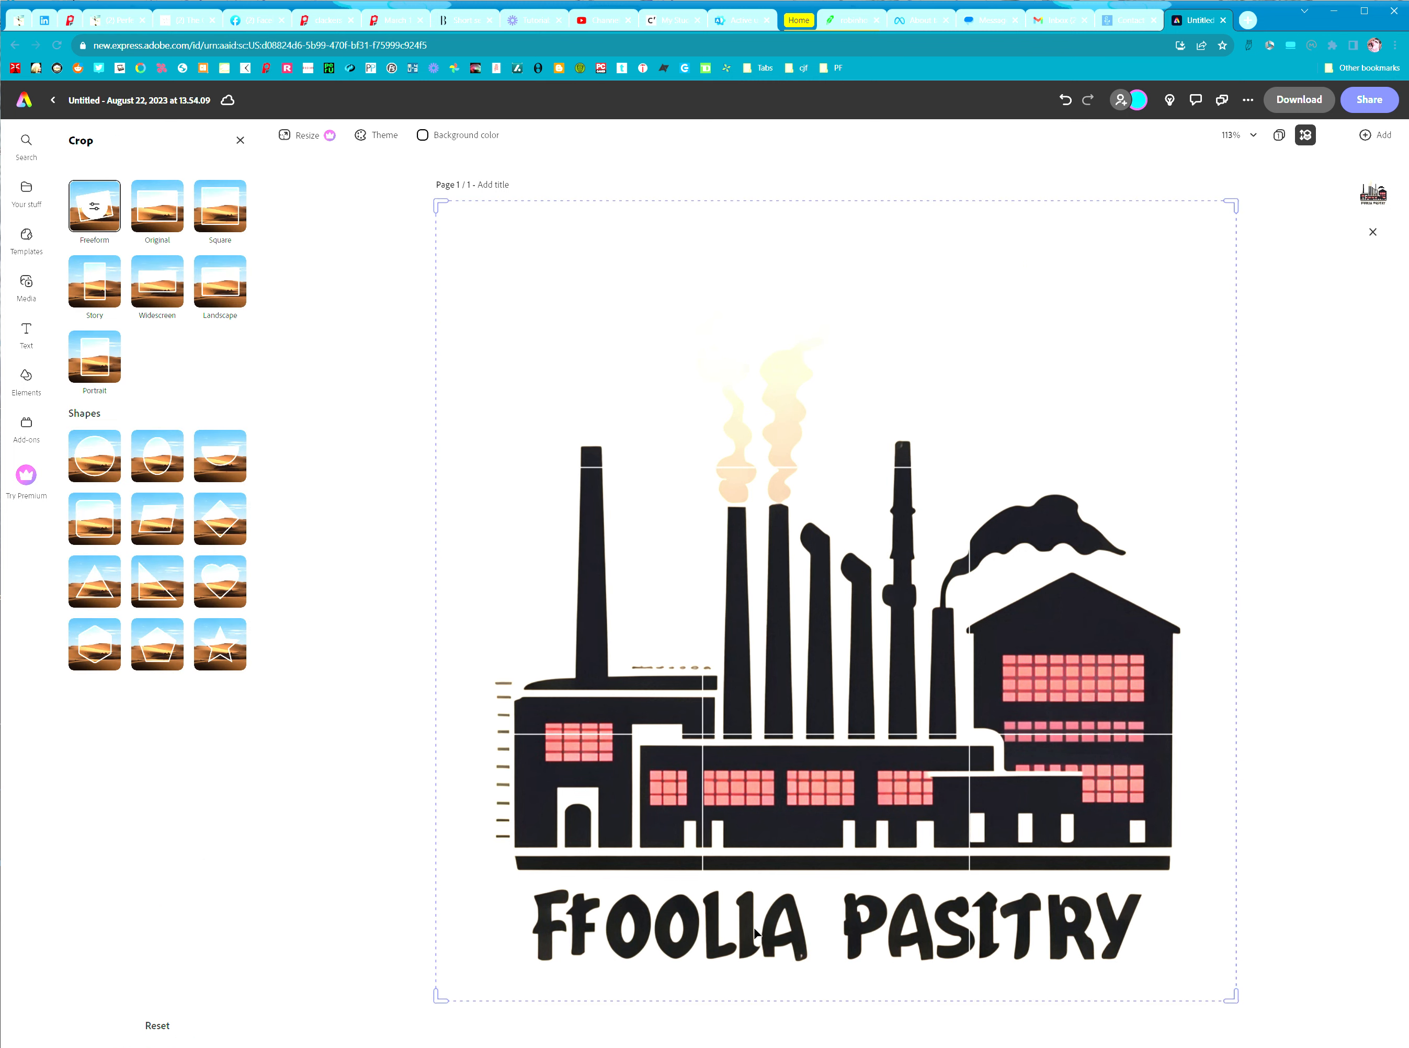
pyautogui.click(734, 935)
pyautogui.click(26, 330)
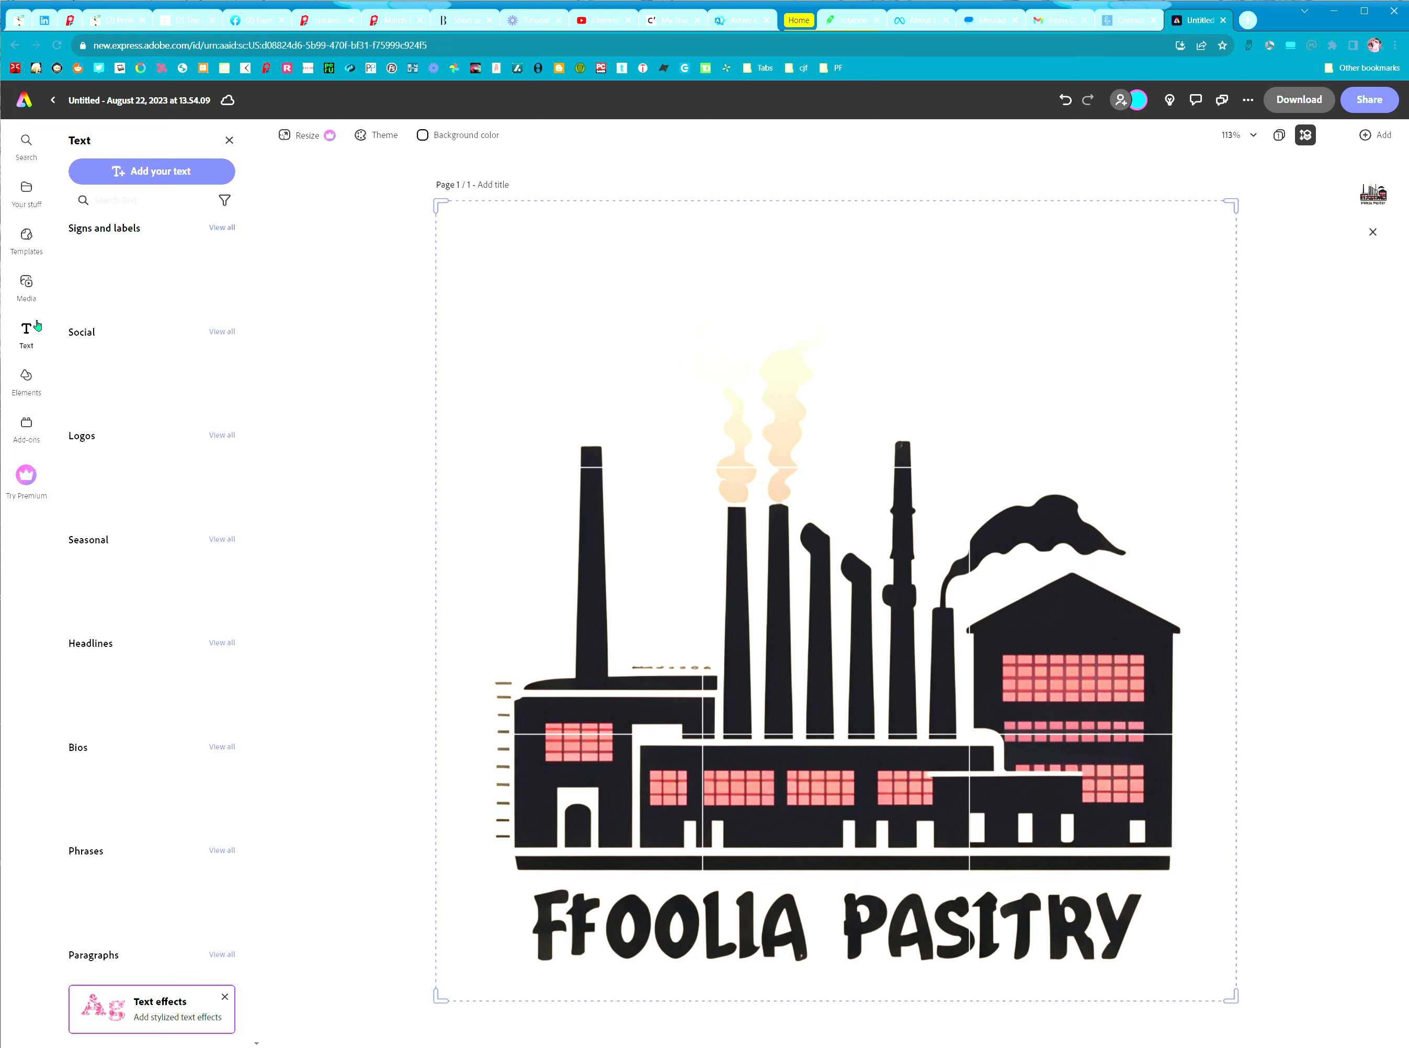
pyautogui.click(749, 951)
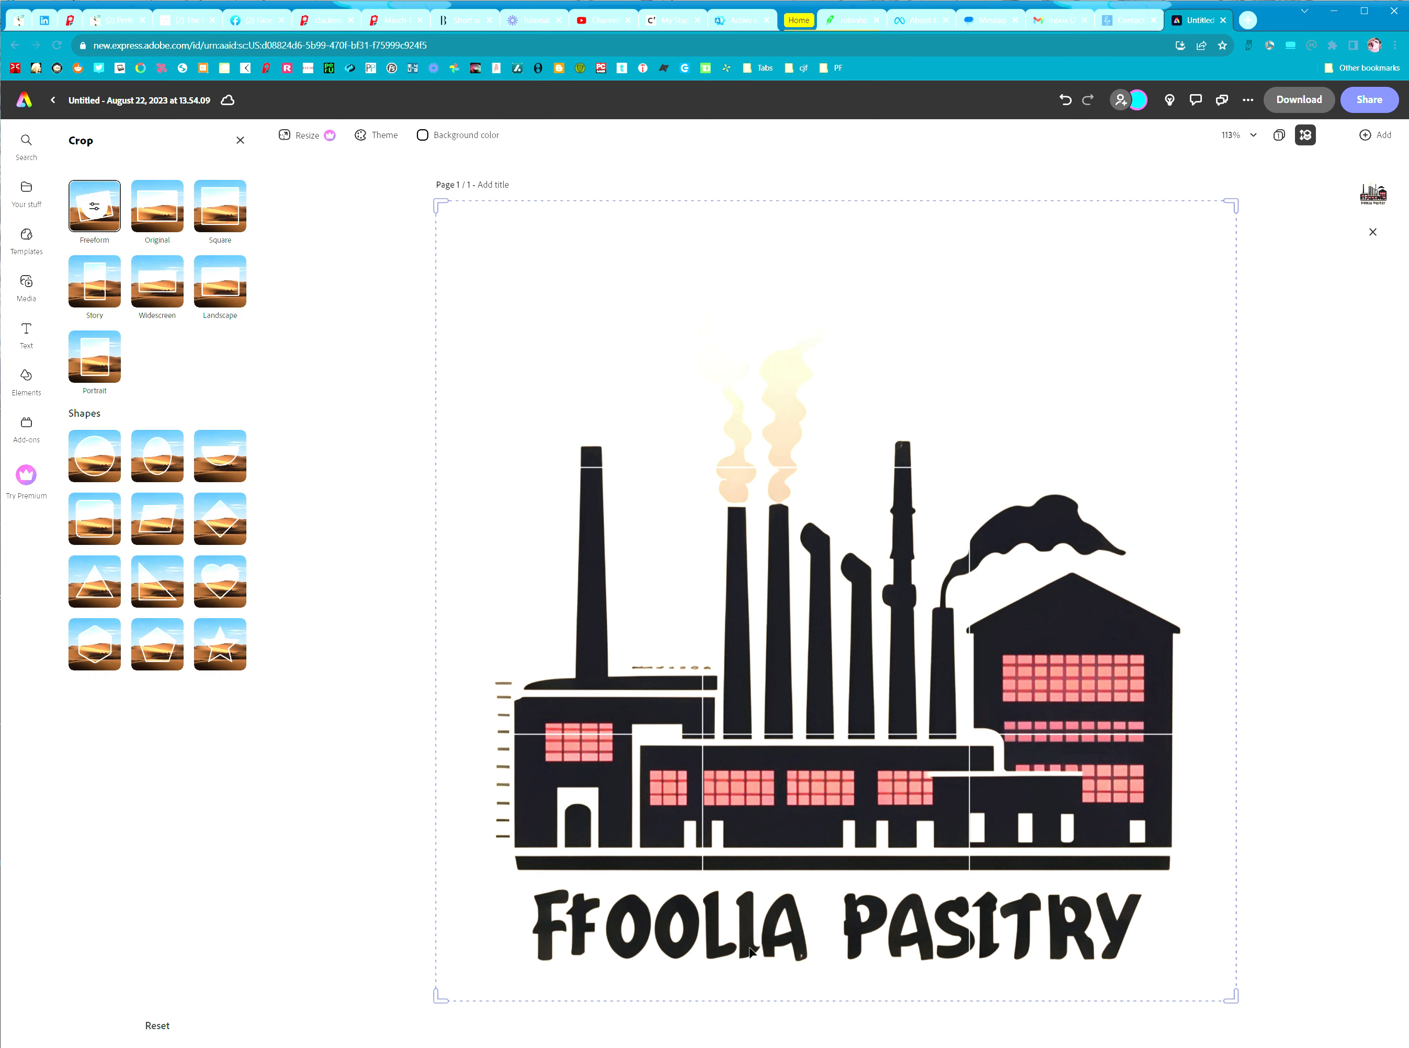